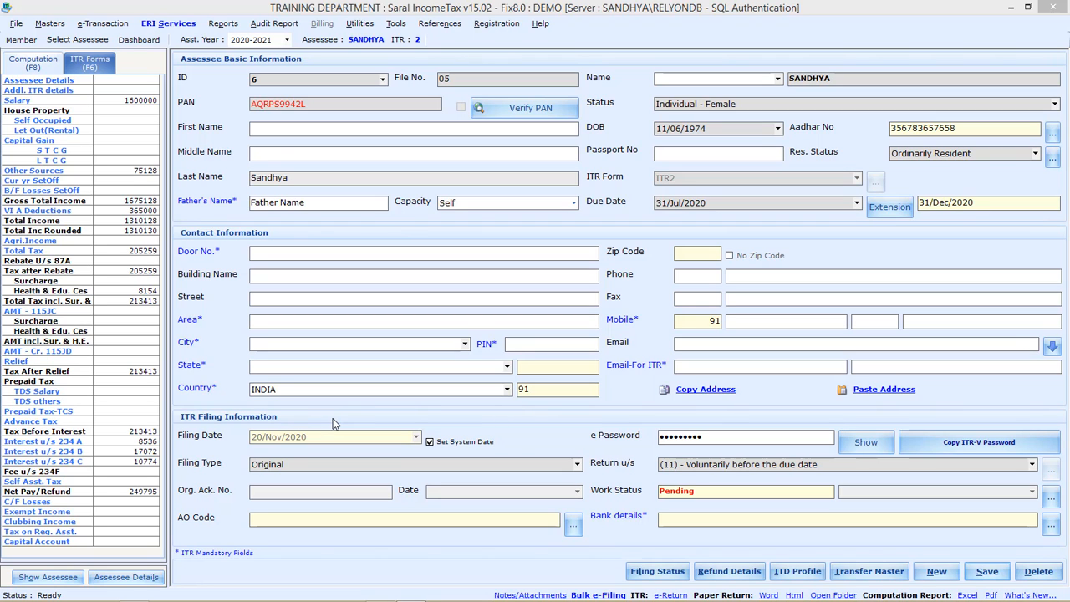
Open the 80C details of the VI A Deductions and browse the particulars offered for a new entry under Others.
{"action": "left_click", "coordinate": [48, 214]}
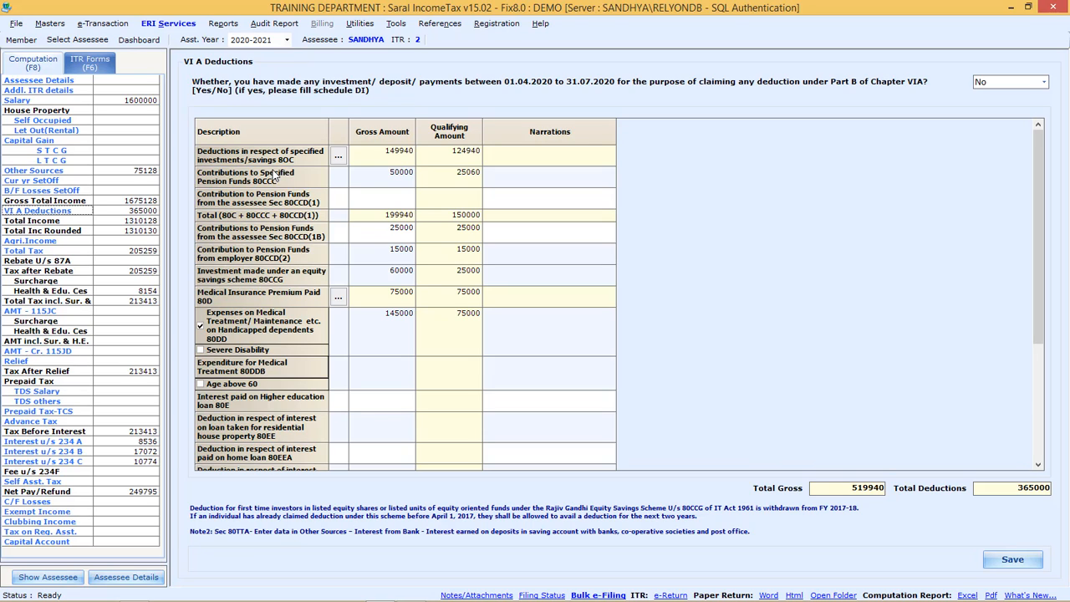
{"action": "left_click", "coordinate": [339, 157]}
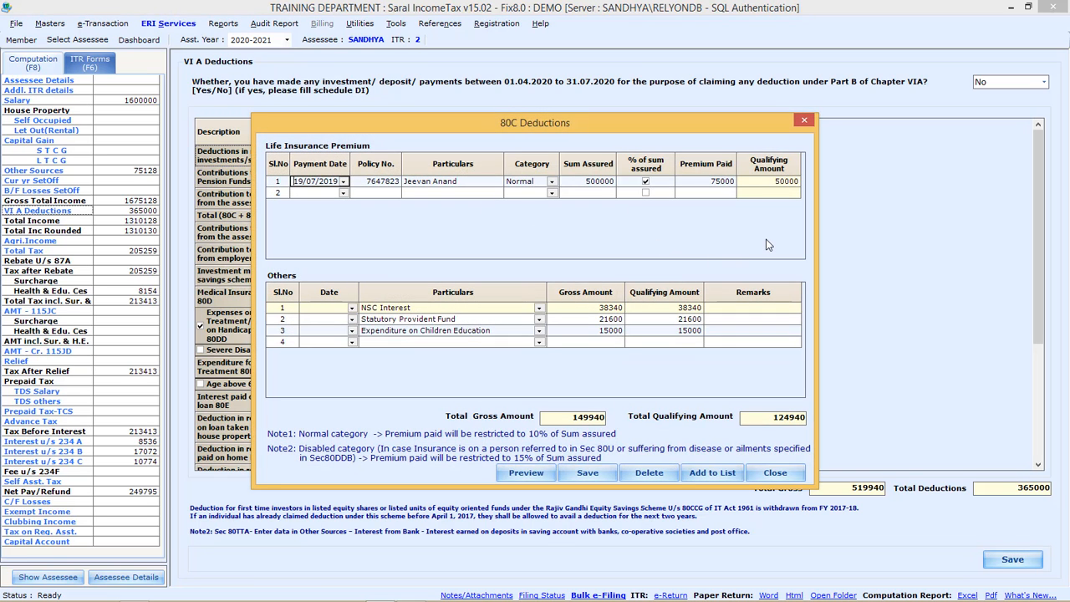
{"action": "left_click", "coordinate": [540, 342]}
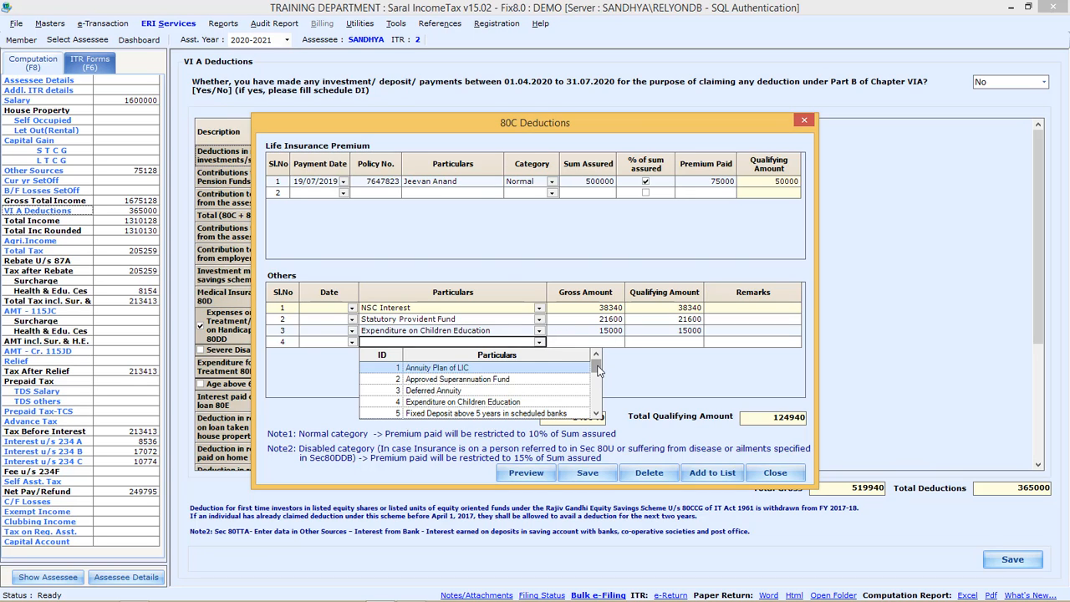
{"action": "left_click_drag", "start_coordinate": [598, 371], "coordinate": [601, 413]}
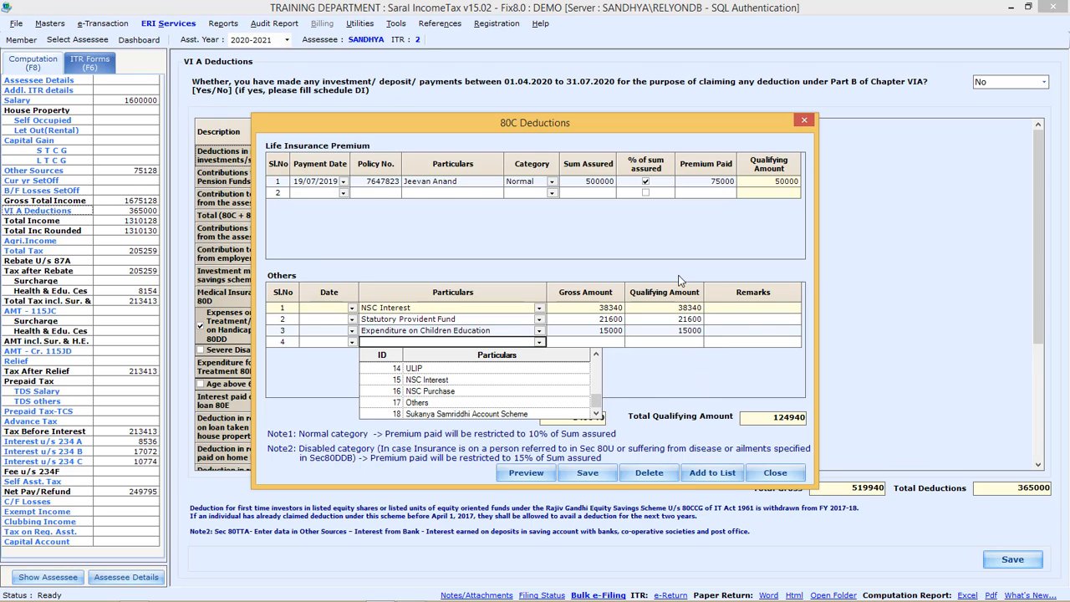
Review the life insurance premium entry in the 80C details, including its policy number, particulars, category options and sum assured.
{"action": "left_click", "coordinate": [376, 192]}
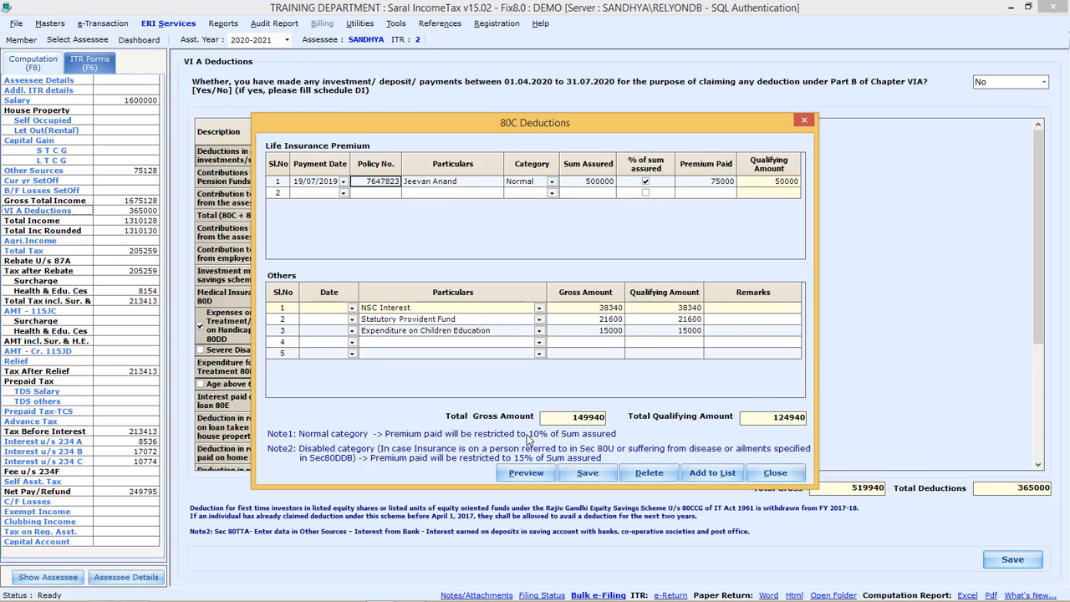
{"action": "left_click", "coordinate": [418, 187]}
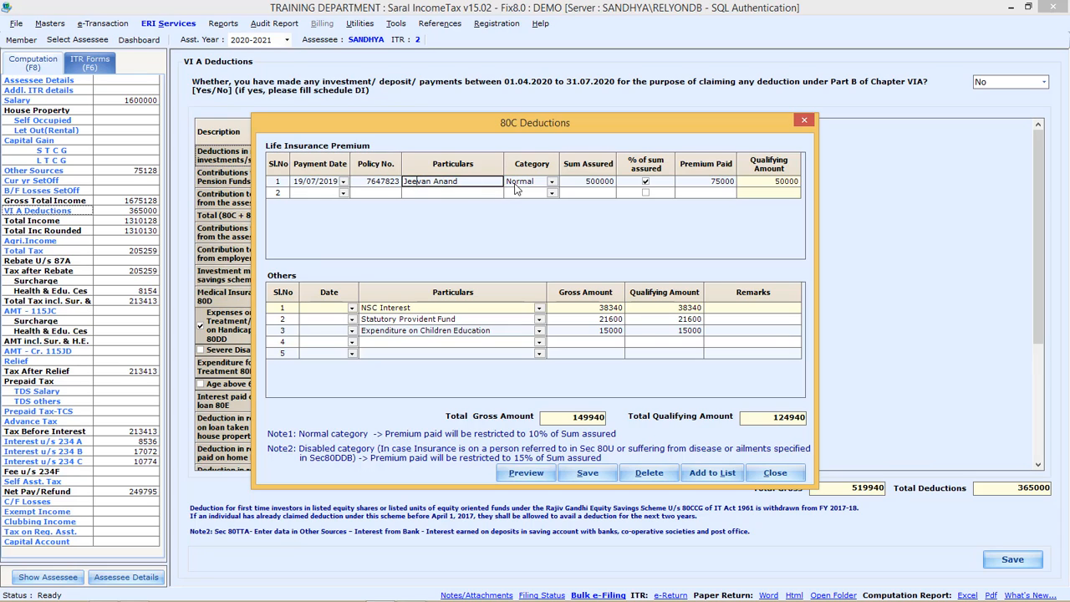
{"action": "left_click", "coordinate": [515, 189]}
{"action": "left_click", "coordinate": [516, 189]}
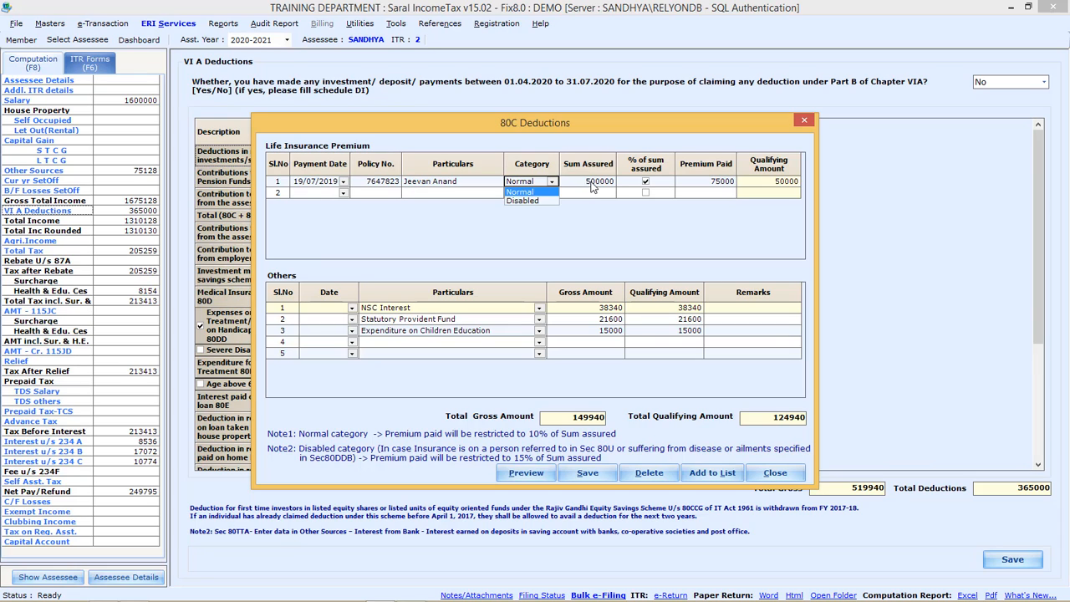
{"action": "left_click", "coordinate": [591, 187]}
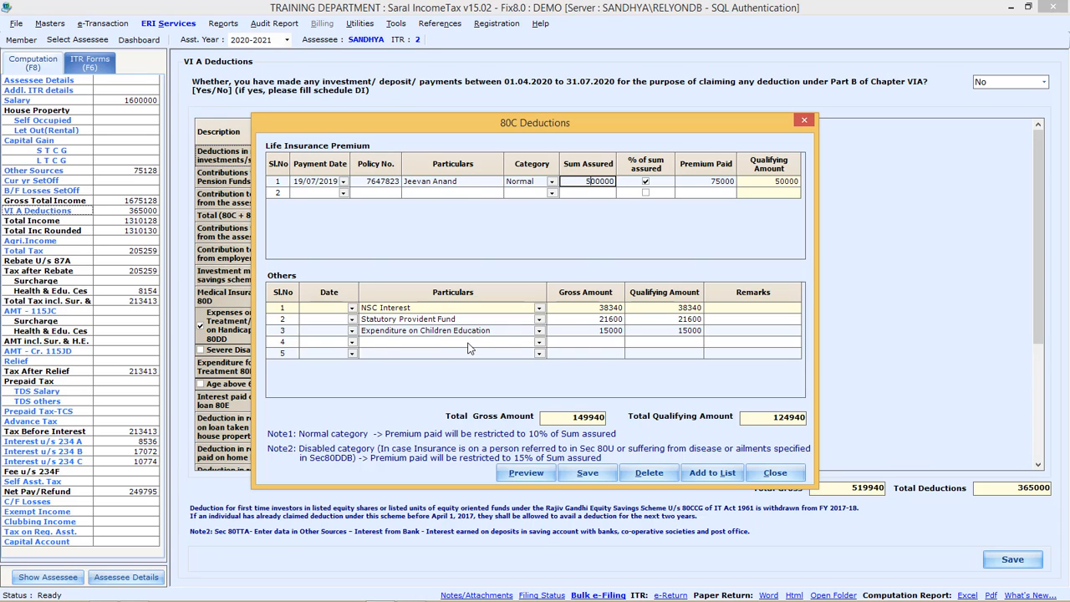
Recheck the particulars available under Others, examine the gross and qualifying 80C totals, and close the 80C details.
{"action": "left_click", "coordinate": [541, 342]}
{"action": "left_click_drag", "start_coordinate": [597, 401], "coordinate": [597, 367]}
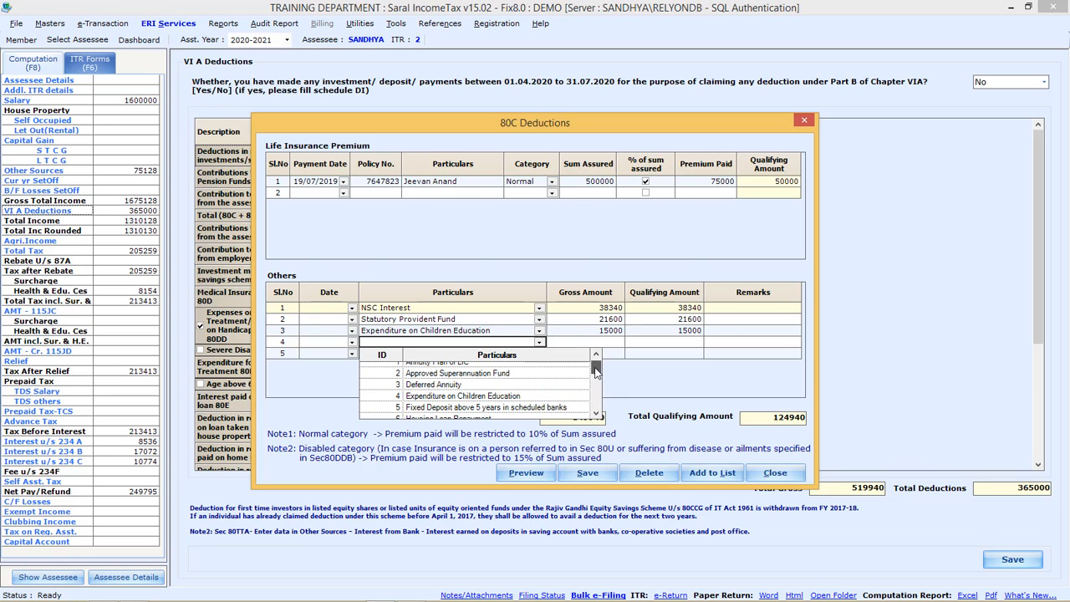
{"action": "left_click", "coordinate": [656, 343]}
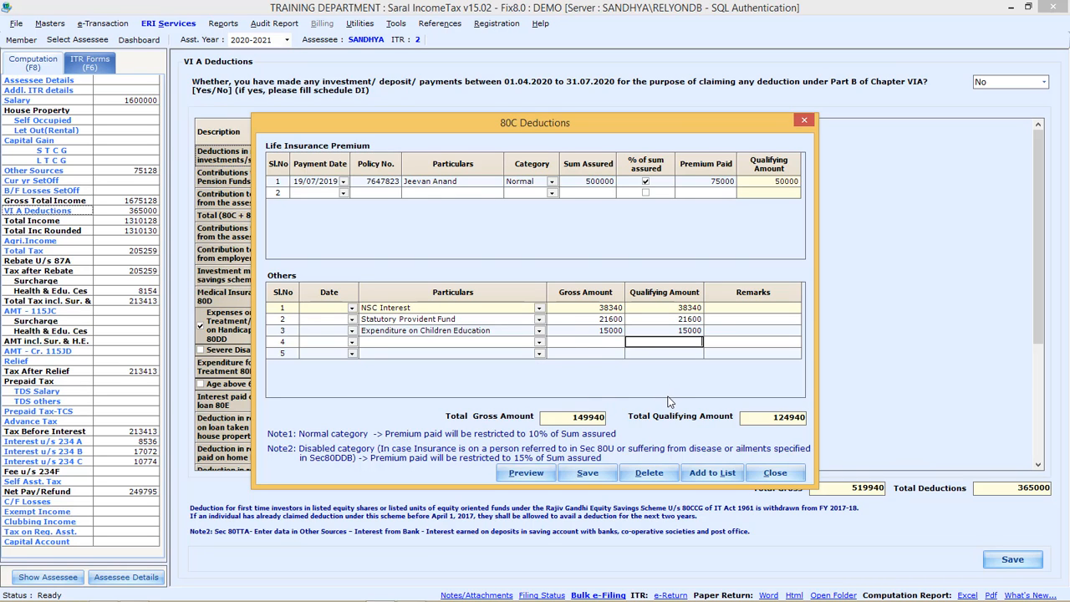
{"action": "left_click", "coordinate": [583, 419]}
{"action": "left_click_drag", "start_coordinate": [763, 417], "coordinate": [810, 417]}
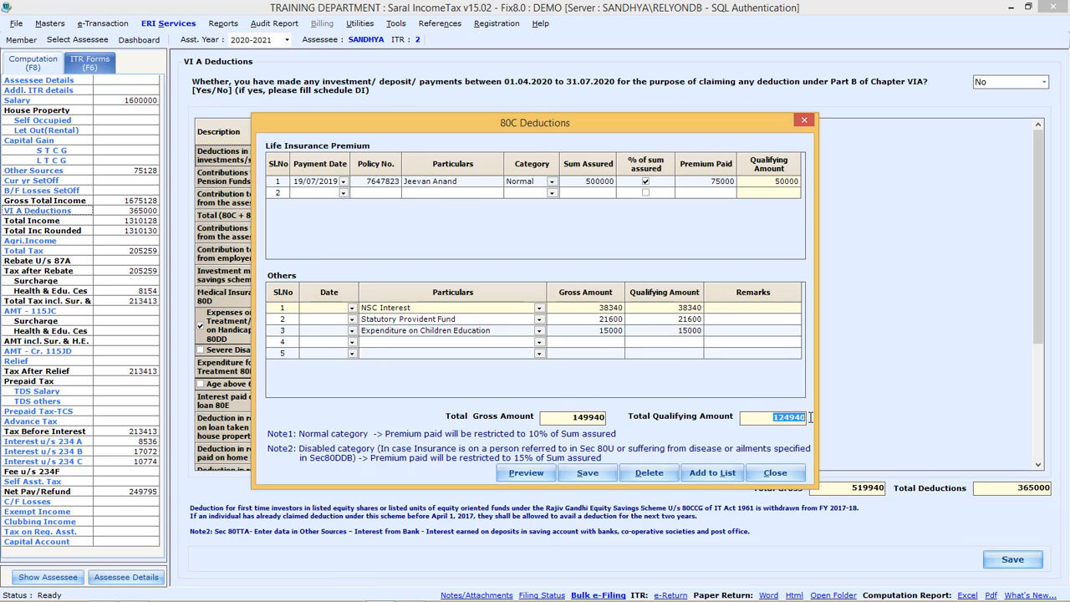
{"action": "left_click", "coordinate": [786, 473]}
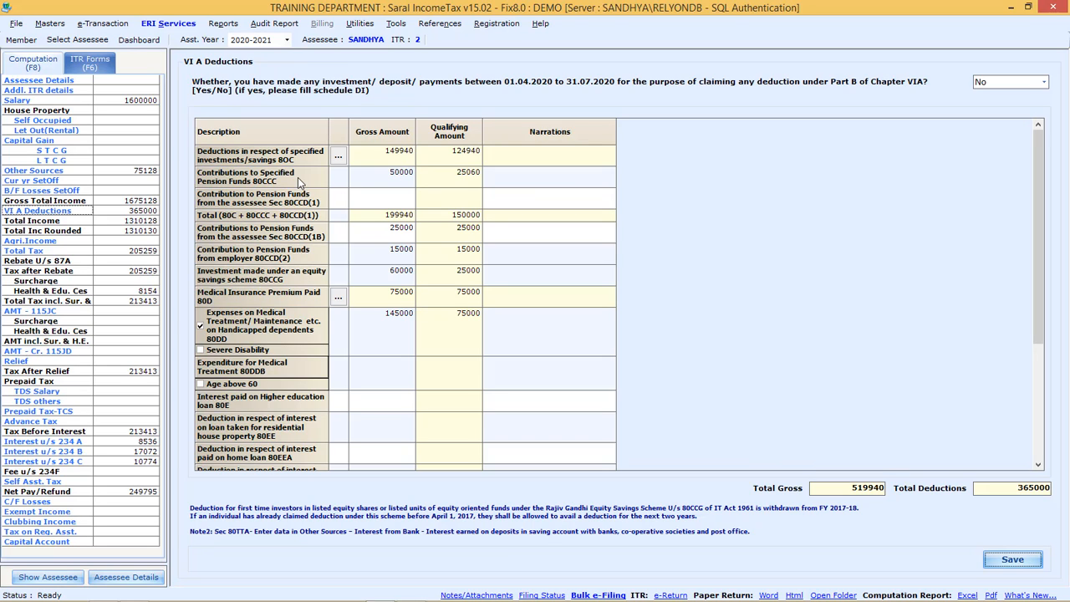
Review the gross amount entries for the pension contributions 80CCC and 80CCD(1) and the equity savings scheme 80CCG.
{"action": "left_click", "coordinate": [402, 180]}
{"action": "left_click", "coordinate": [393, 201]}
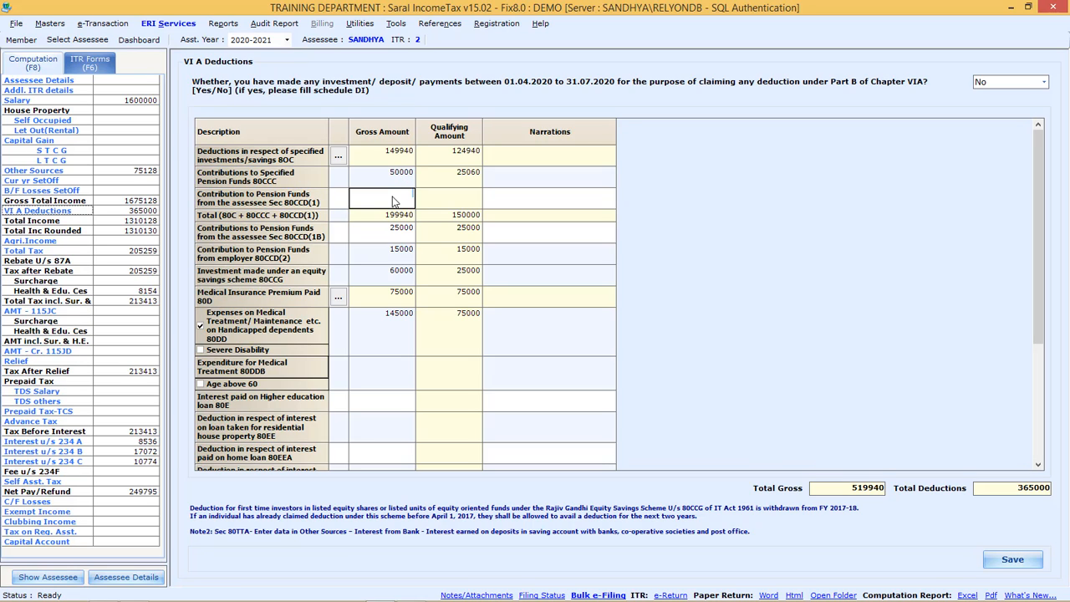
{"action": "left_click", "coordinate": [381, 177]}
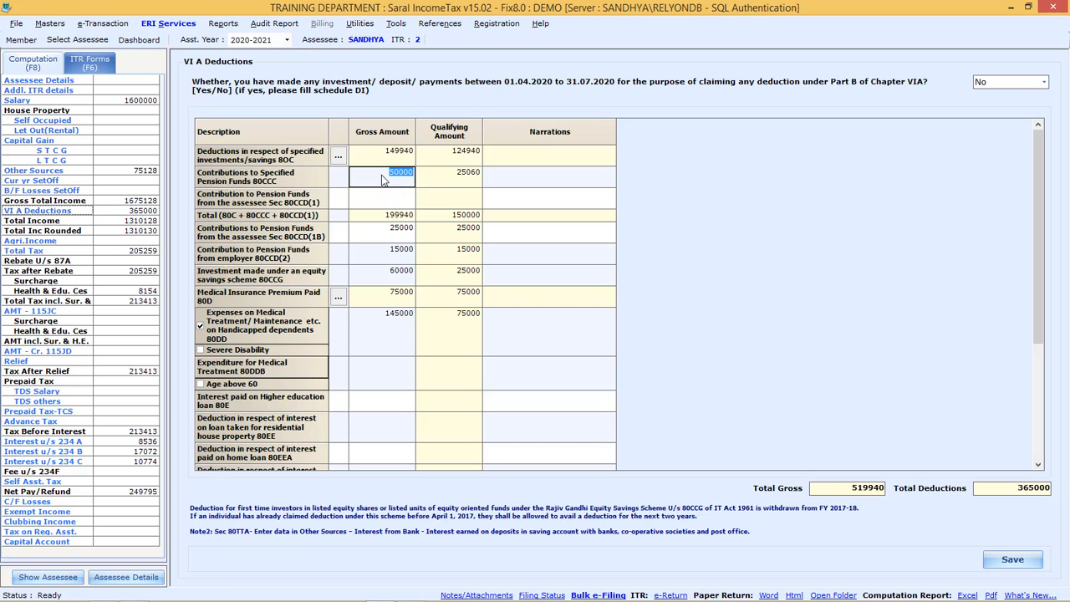
{"action": "left_click", "coordinate": [382, 200]}
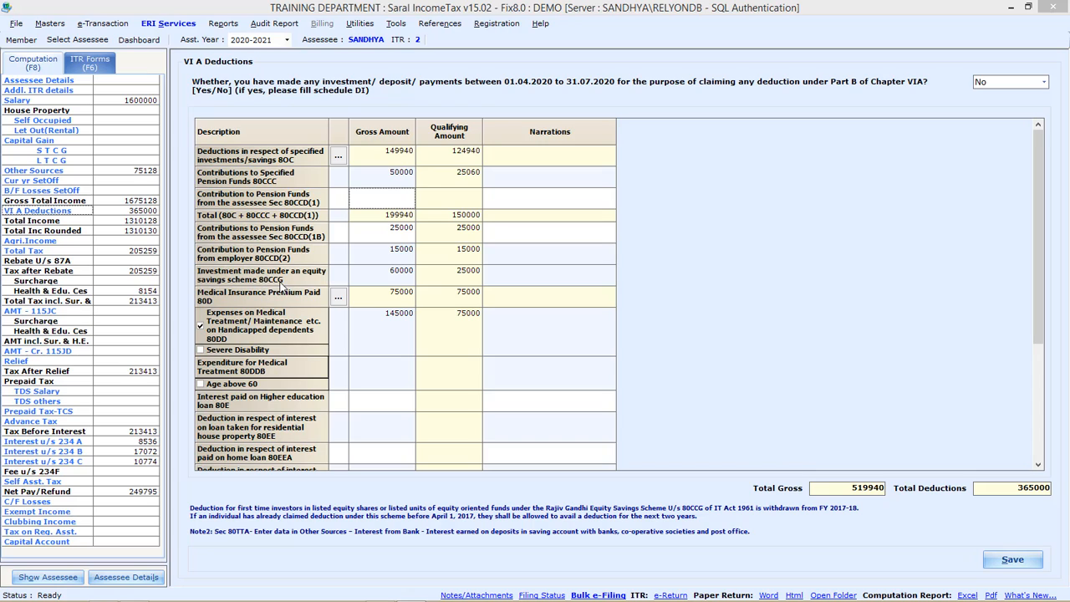
{"action": "left_click", "coordinate": [379, 274]}
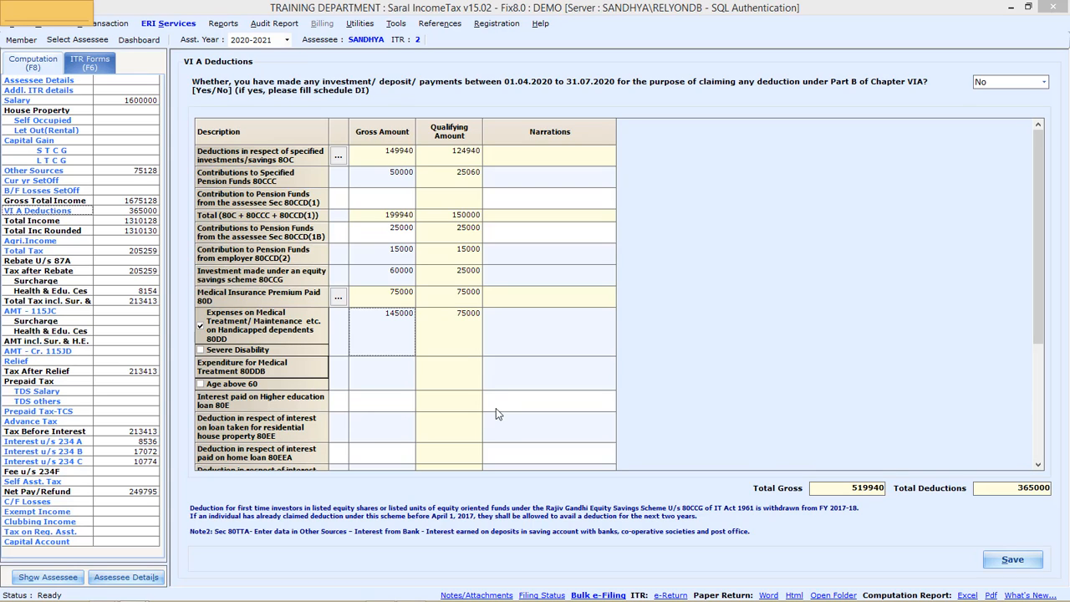
Examine the 80D medical insurance details for the assessee and parents, consult the qualifying amount calculation, and close the details.
{"action": "left_click", "coordinate": [339, 300]}
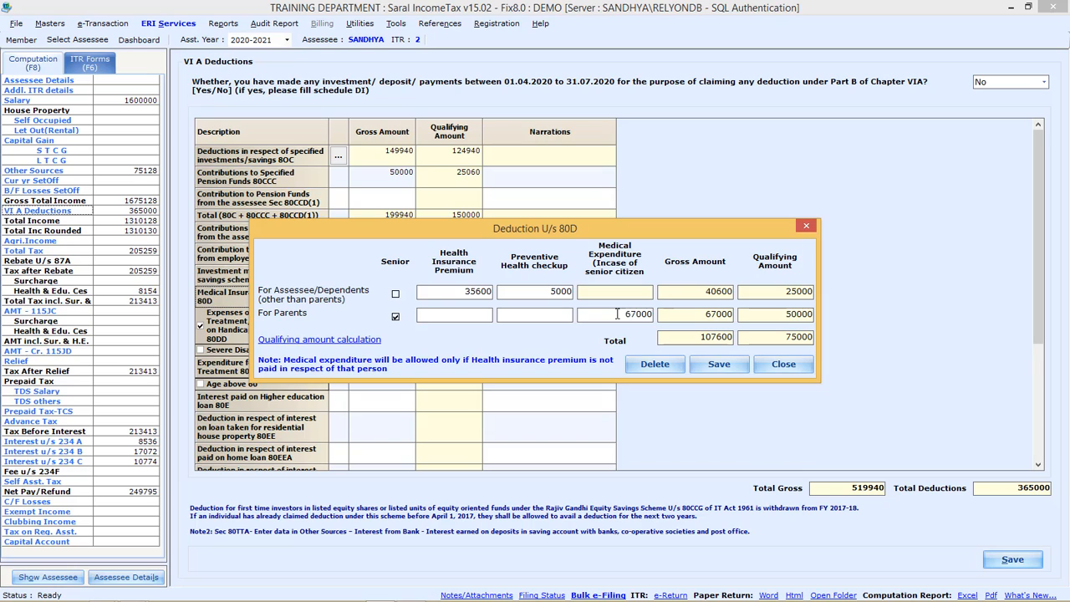
{"action": "left_click", "coordinate": [450, 316]}
{"action": "left_click", "coordinate": [321, 341]}
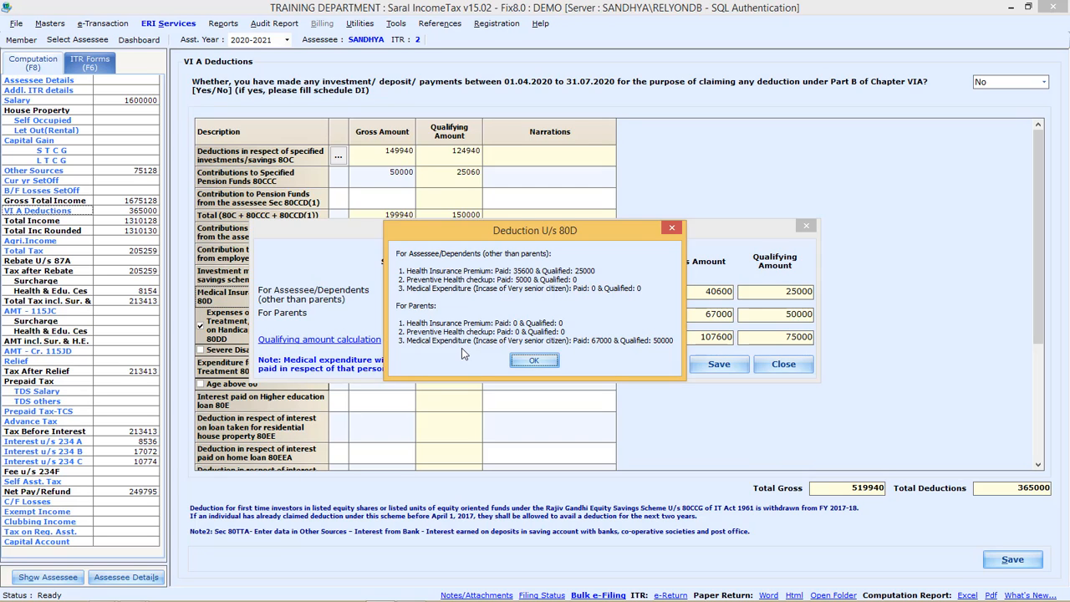
{"action": "left_click", "coordinate": [534, 361]}
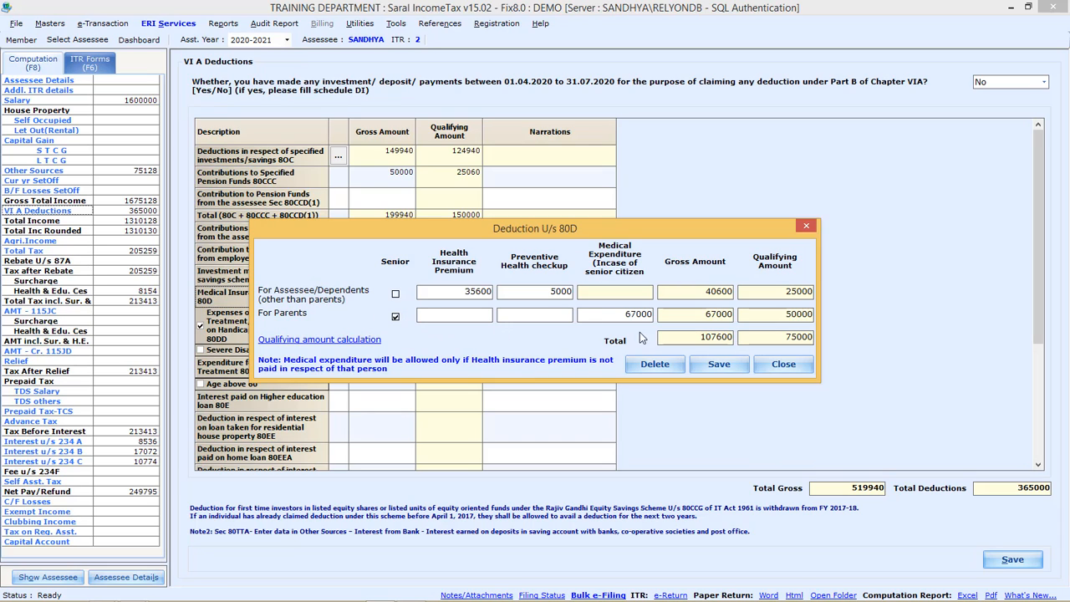
{"action": "double_click", "coordinate": [614, 315]}
{"action": "left_click", "coordinate": [785, 365]}
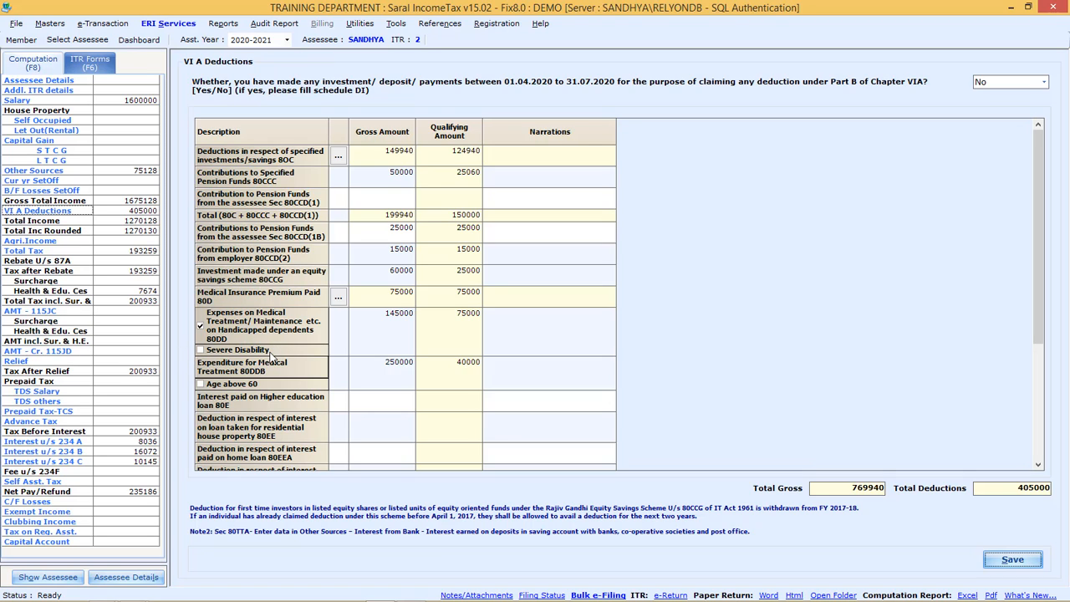
Mark the 80DD handicapped dependent deduction as Severe Disability and the 80DDB medical treatment deduction as Age above 60.
{"action": "left_click", "coordinate": [371, 341]}
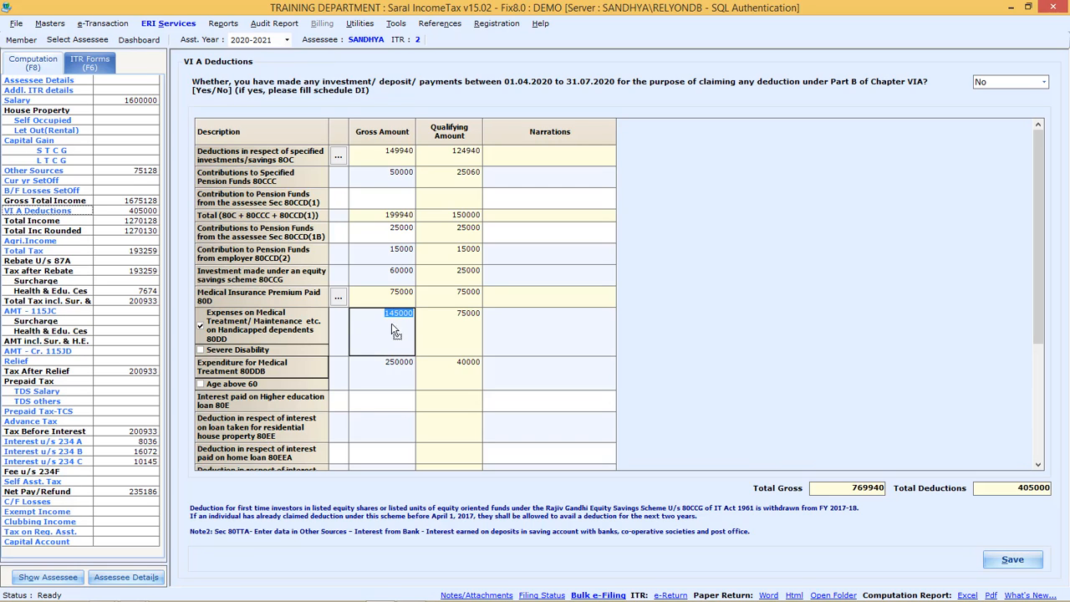
{"action": "left_click", "coordinate": [201, 350]}
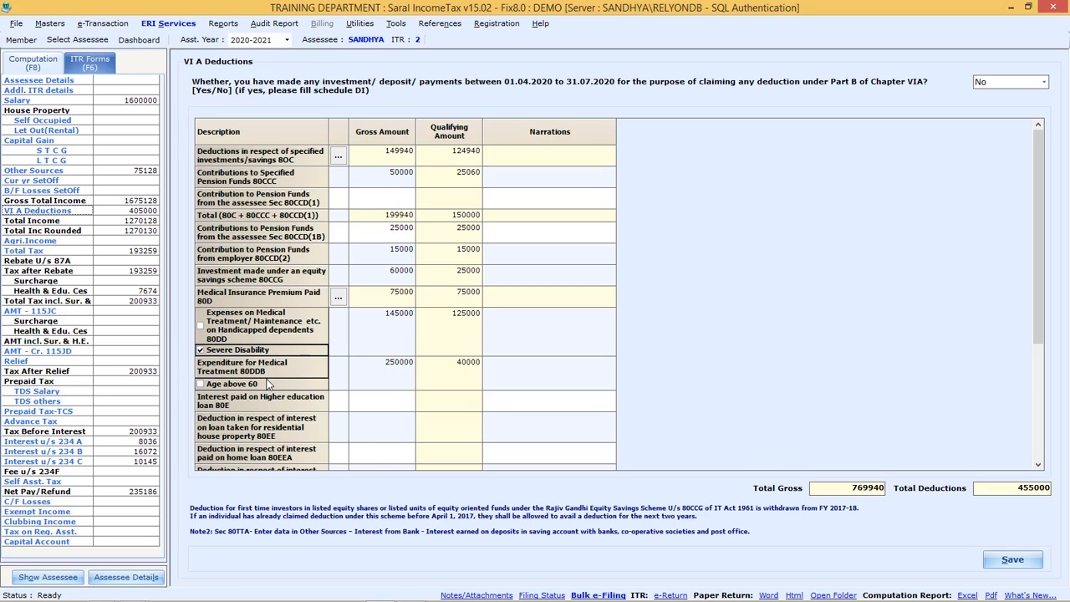
{"action": "left_click", "coordinate": [362, 371]}
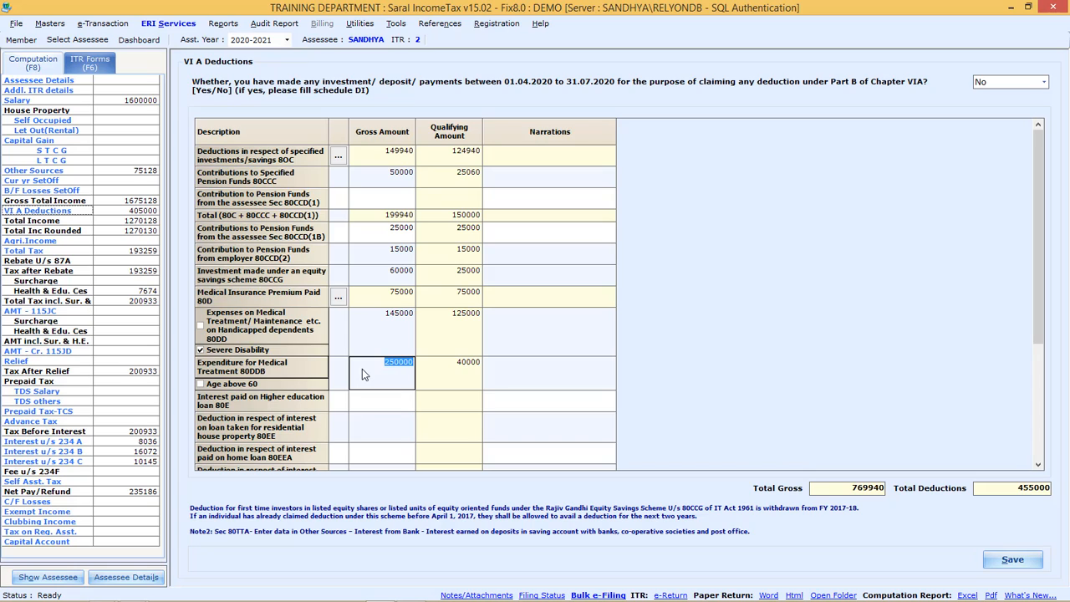
{"action": "left_click", "coordinate": [201, 384]}
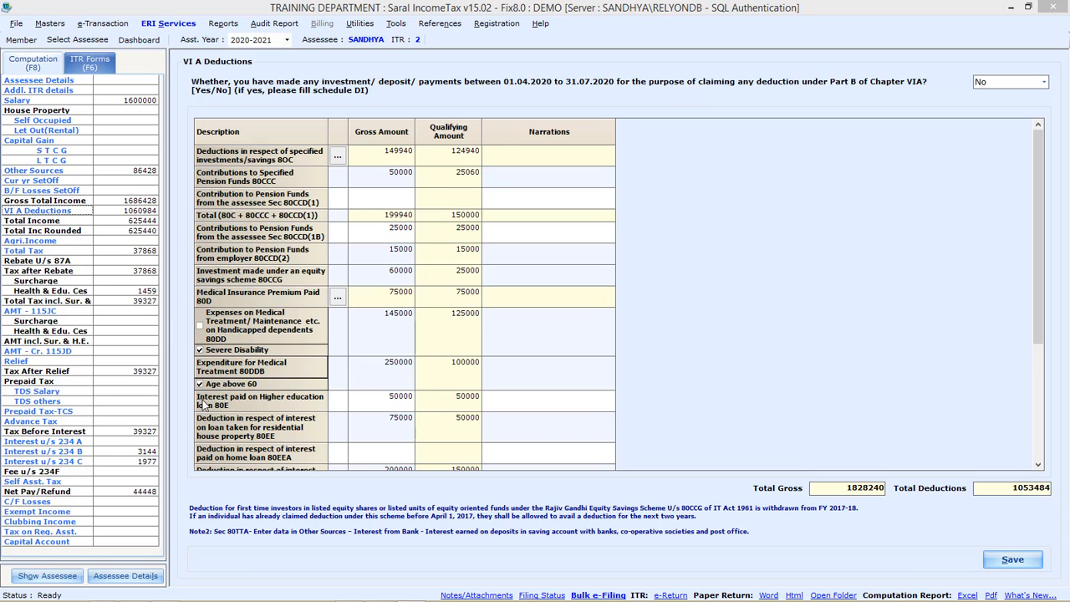
Review the gross amounts for 80E education loan interest and 80EE home loan interest, and view the deductions down to 80GGA.
{"action": "left_click", "coordinate": [380, 406]}
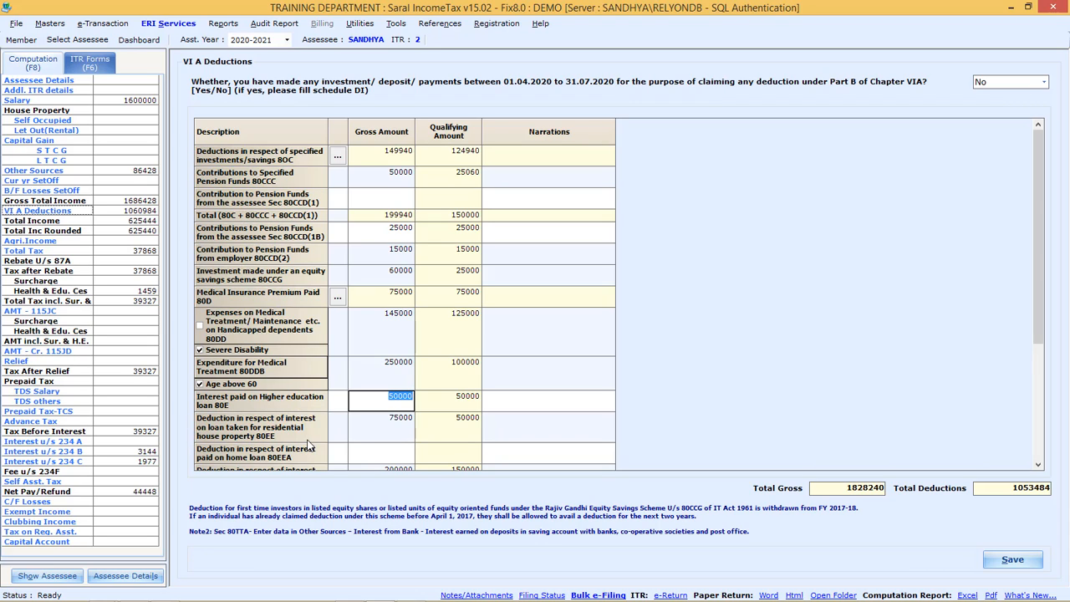
{"action": "left_click", "coordinate": [381, 424]}
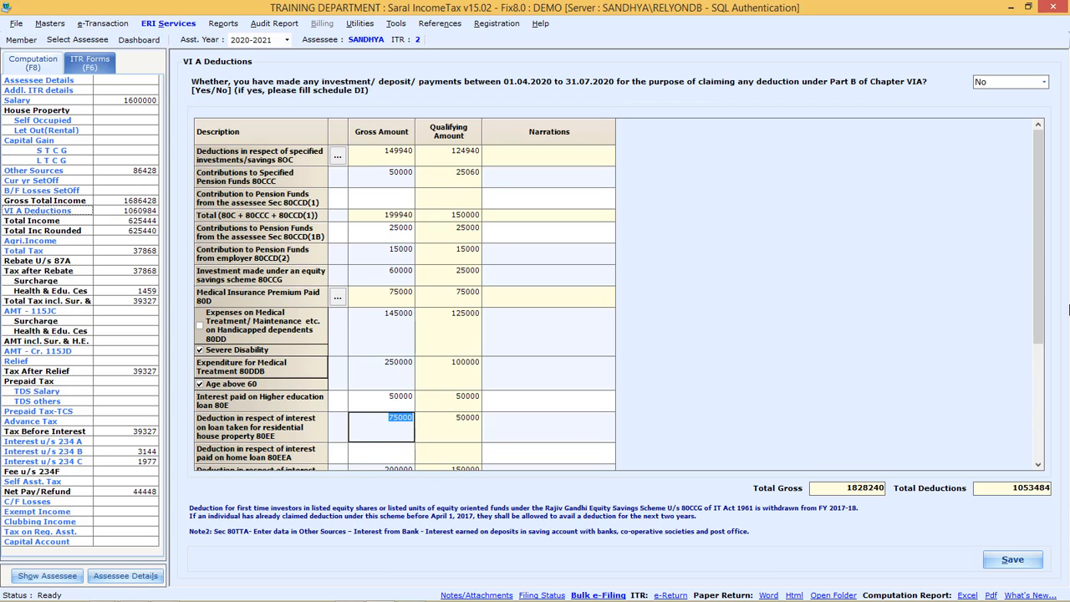
{"action": "left_click_drag", "start_coordinate": [1040, 260], "coordinate": [1009, 311]}
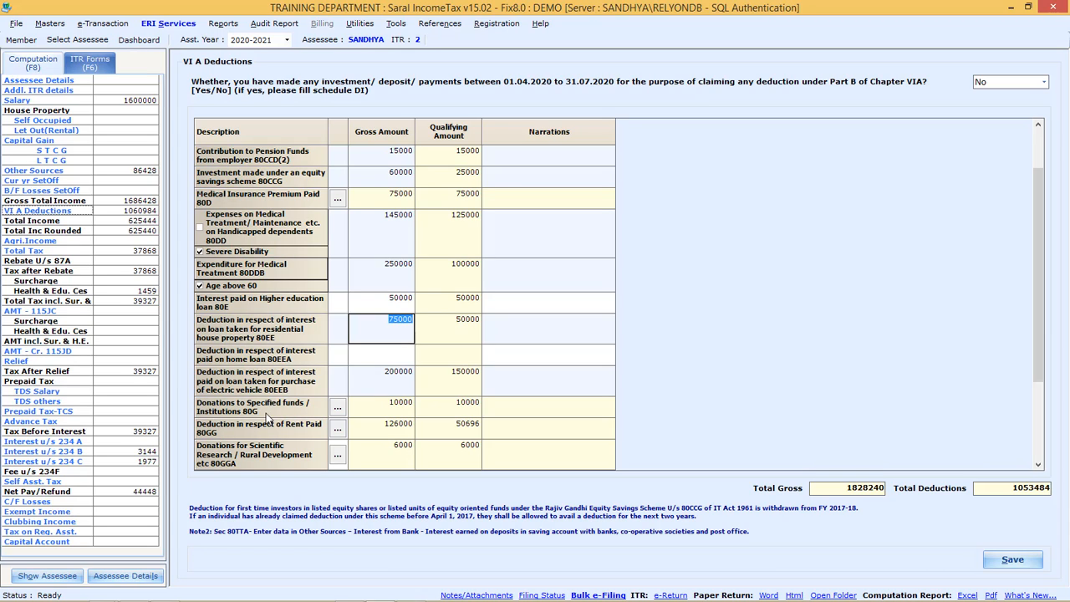
Open the 80G donation details and browse the fund particulars and deduction group options for the second row.
{"action": "left_click", "coordinate": [337, 407]}
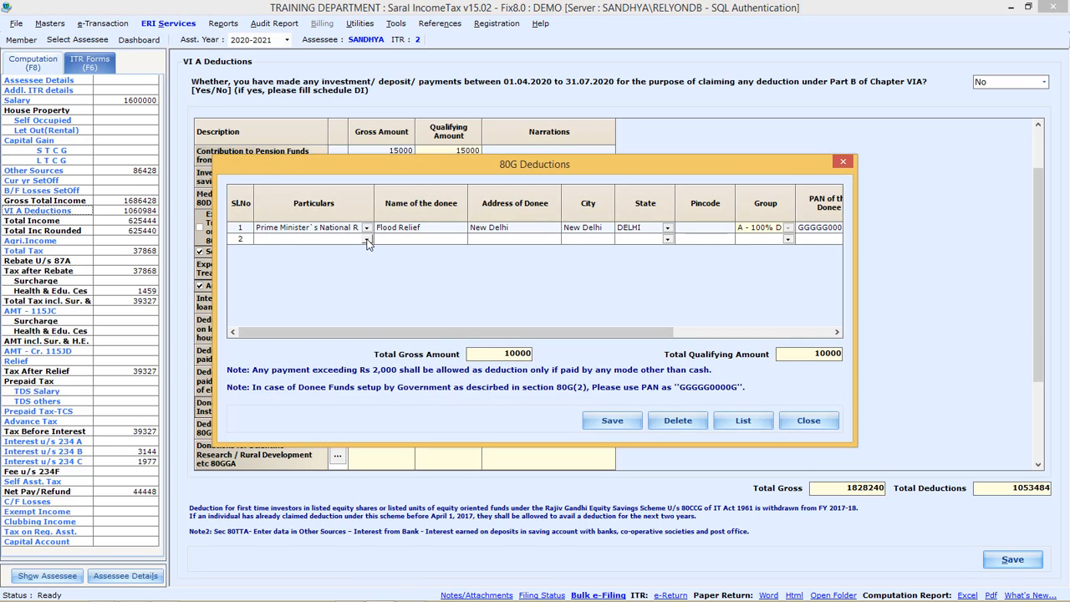
{"action": "left_click", "coordinate": [367, 240]}
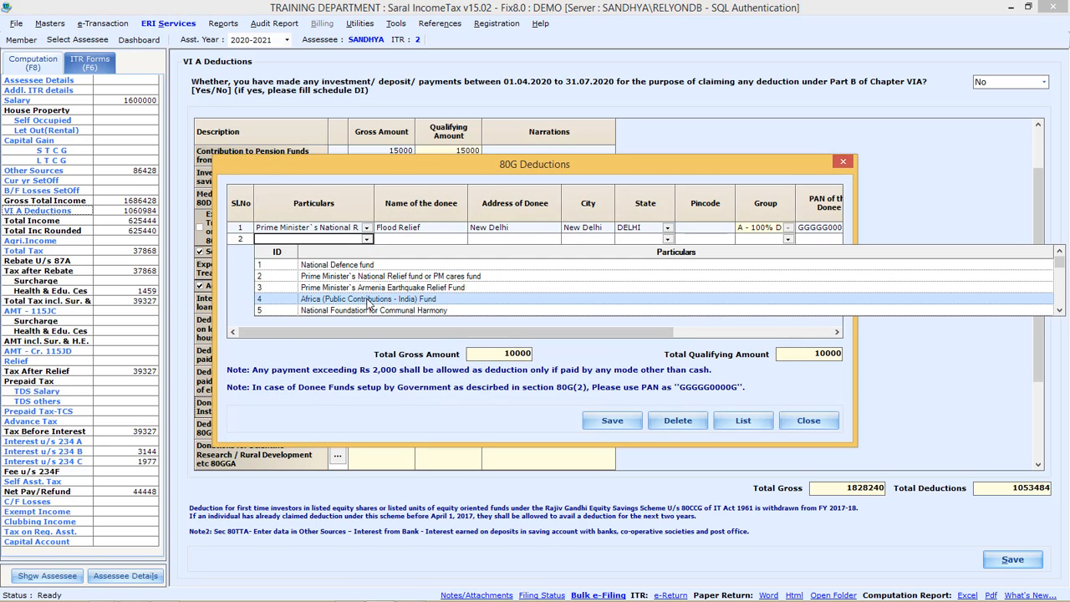
{"action": "scroll", "coordinate": [367, 302], "scroll_direction": "down", "scroll_amount": 10}
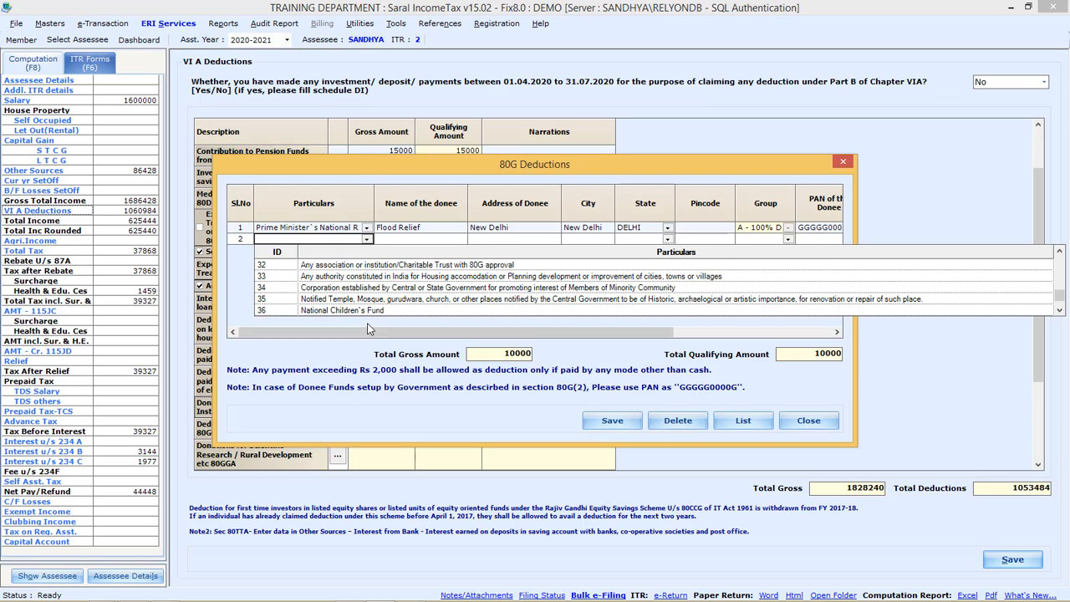
{"action": "left_click", "coordinate": [751, 240]}
{"action": "left_click", "coordinate": [752, 239]}
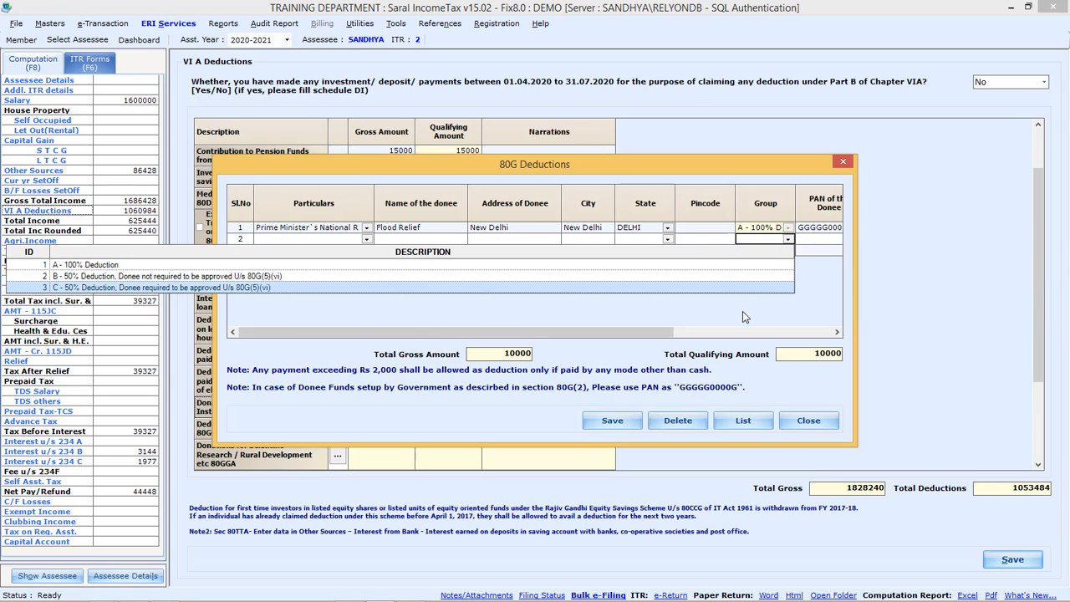
Consult the list of 80G funds and its calculation note, close the list, and view the donation amount columns.
{"action": "left_click", "coordinate": [743, 421]}
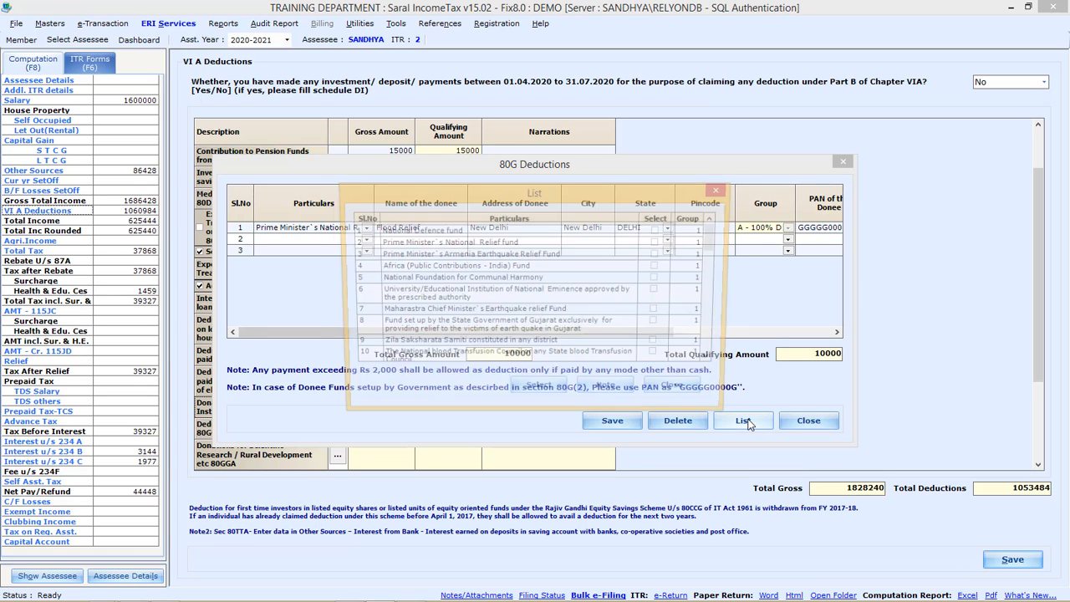
{"action": "left_click_drag", "start_coordinate": [716, 242], "coordinate": [717, 360]}
{"action": "left_click", "coordinate": [611, 391]}
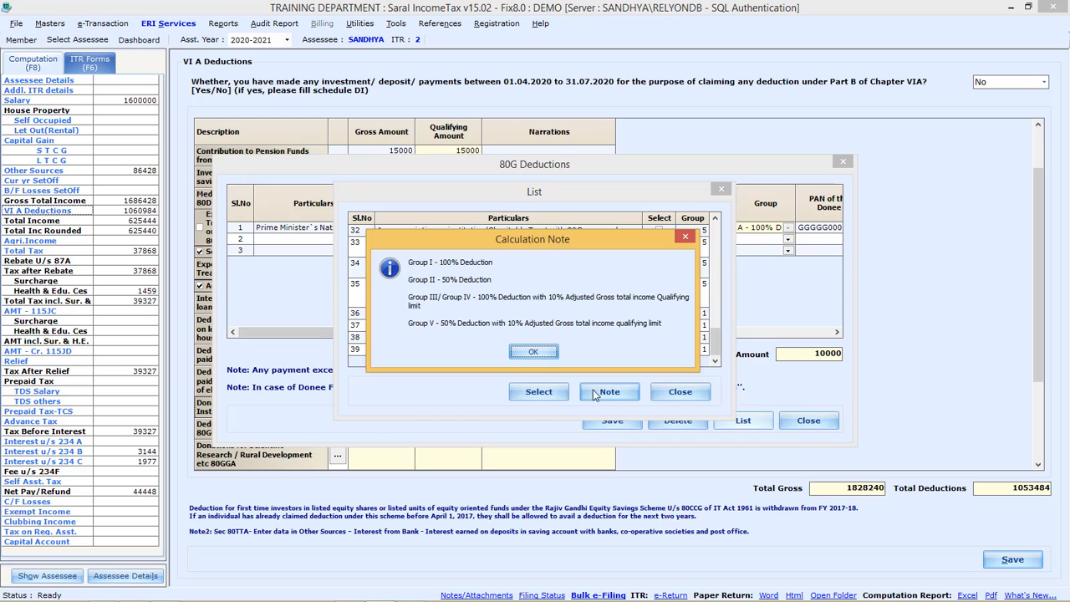
{"action": "left_click", "coordinate": [538, 352]}
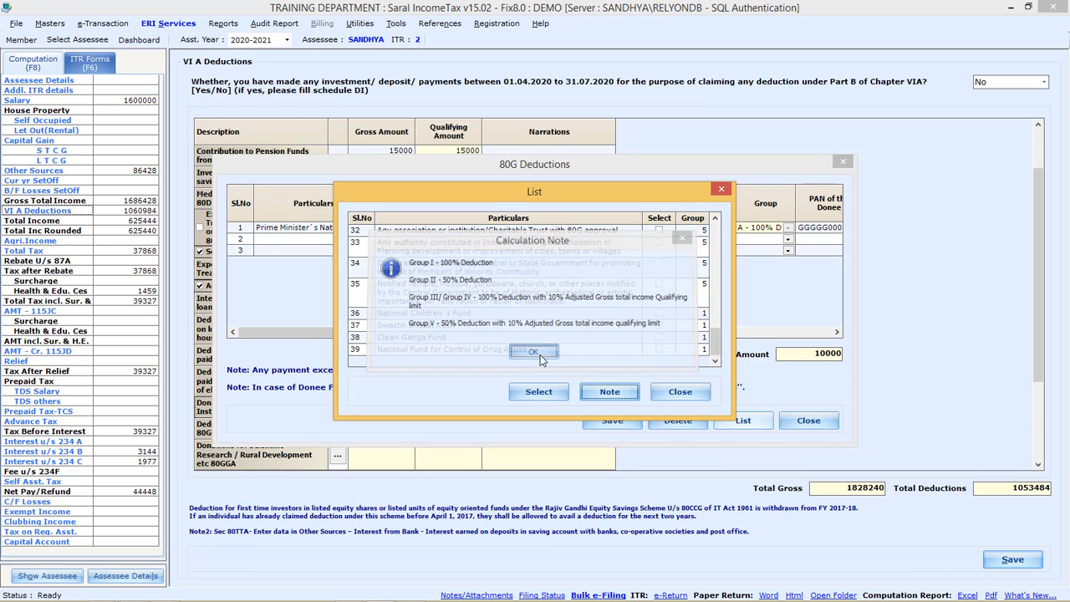
{"action": "left_click", "coordinate": [679, 392]}
{"action": "left_click_drag", "start_coordinate": [623, 332], "coordinate": [744, 345]}
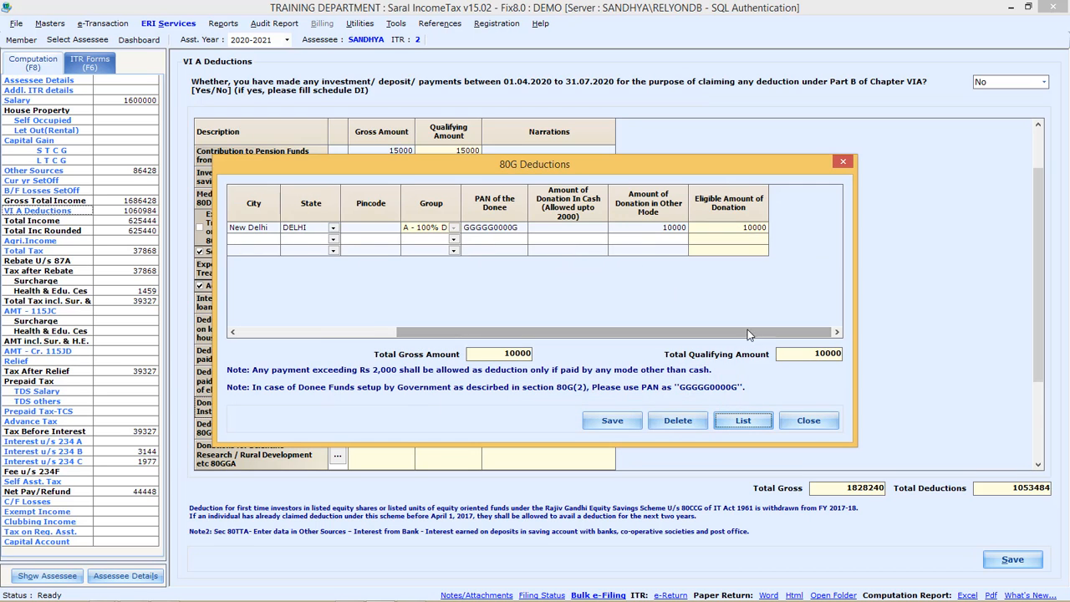
Close the 80G donation details, then review and save the 80GG rent paid and number of months details.
{"action": "left_click", "coordinate": [800, 420]}
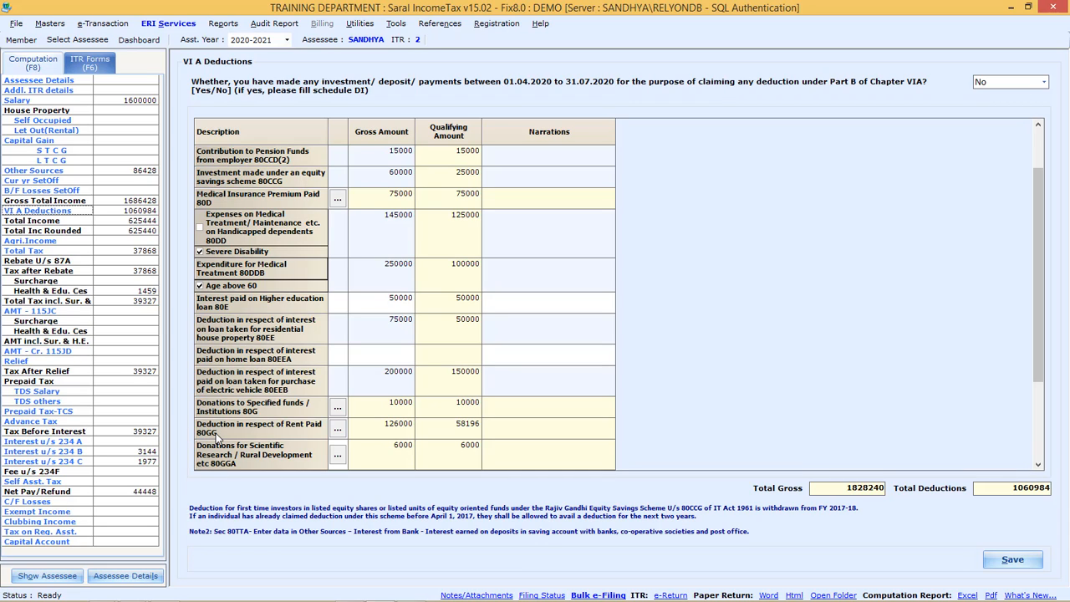
{"action": "left_click", "coordinate": [337, 430]}
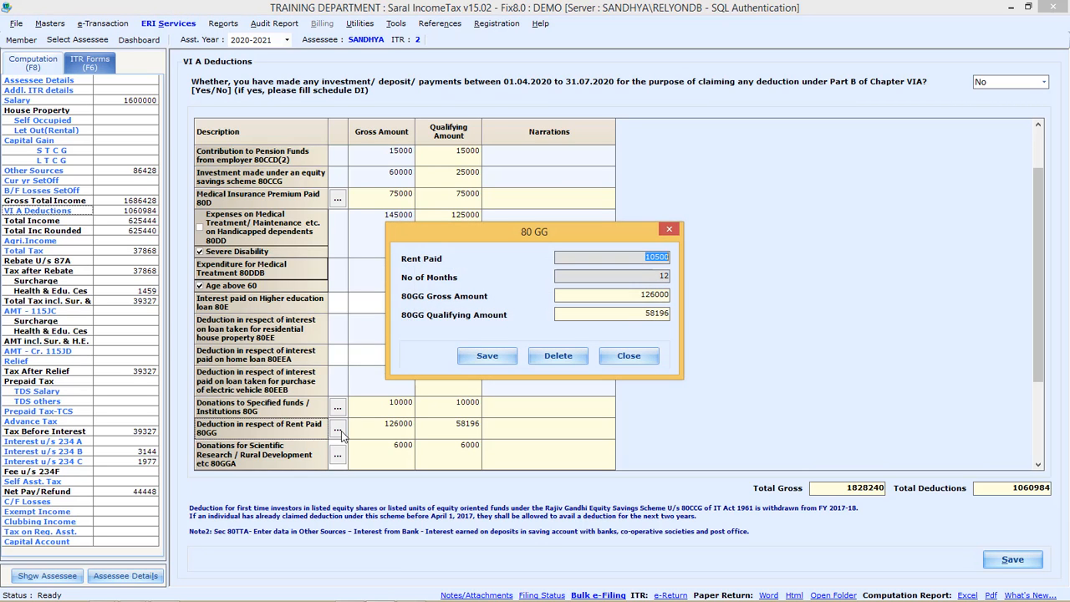
{"action": "left_click", "coordinate": [636, 277]}
{"action": "left_click", "coordinate": [489, 357]}
{"action": "left_click", "coordinate": [536, 326]}
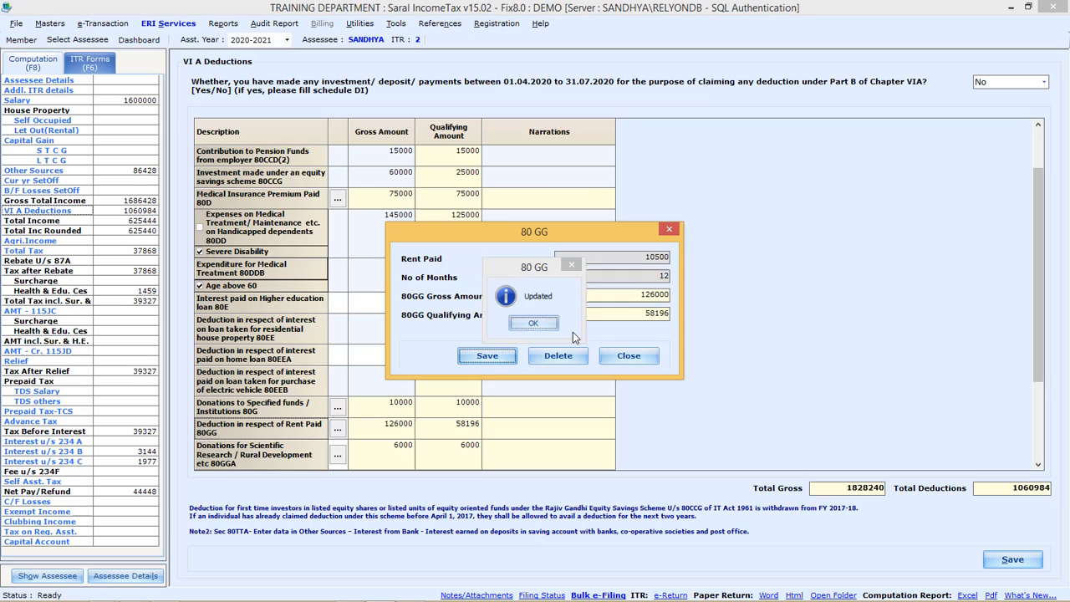
{"action": "left_click", "coordinate": [632, 357]}
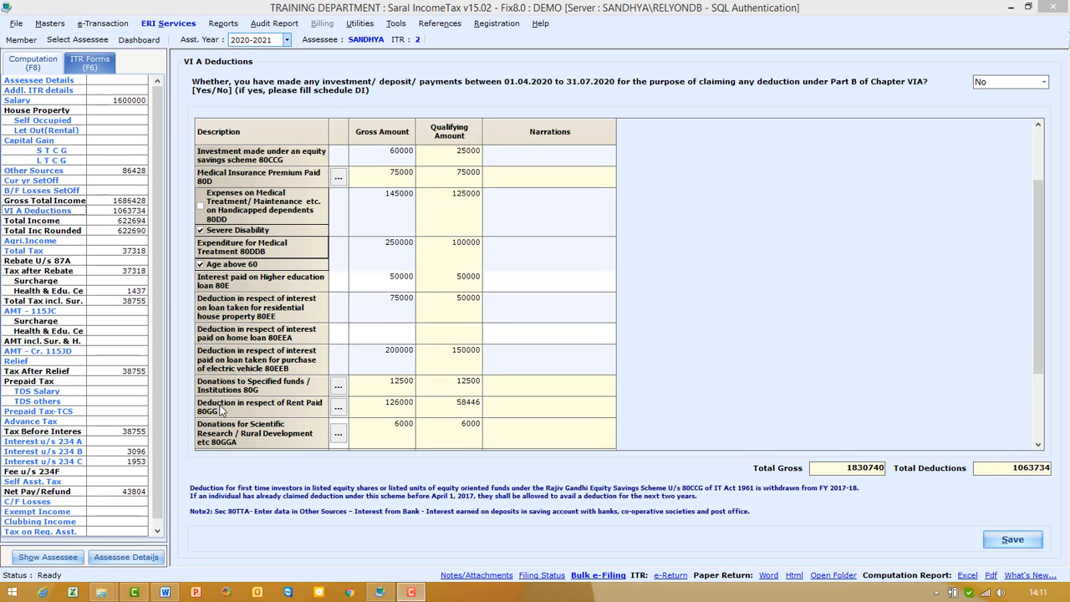
Open the 80GGA donation details, browse the relevant clause options for the second row, view the donation amount columns and close the details.
{"action": "left_click", "coordinate": [337, 435]}
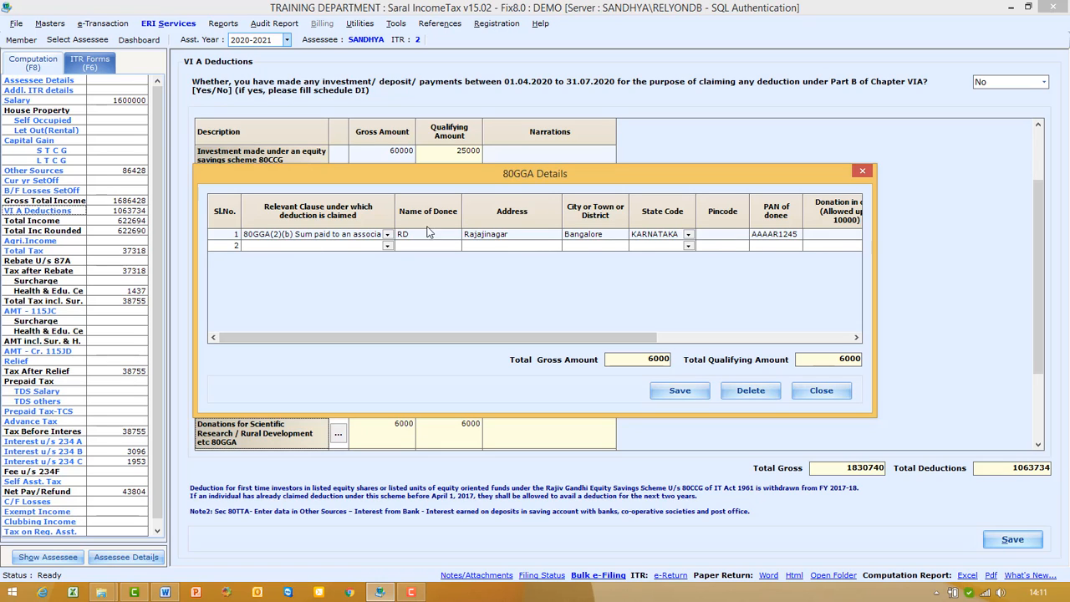
{"action": "left_click", "coordinate": [388, 246]}
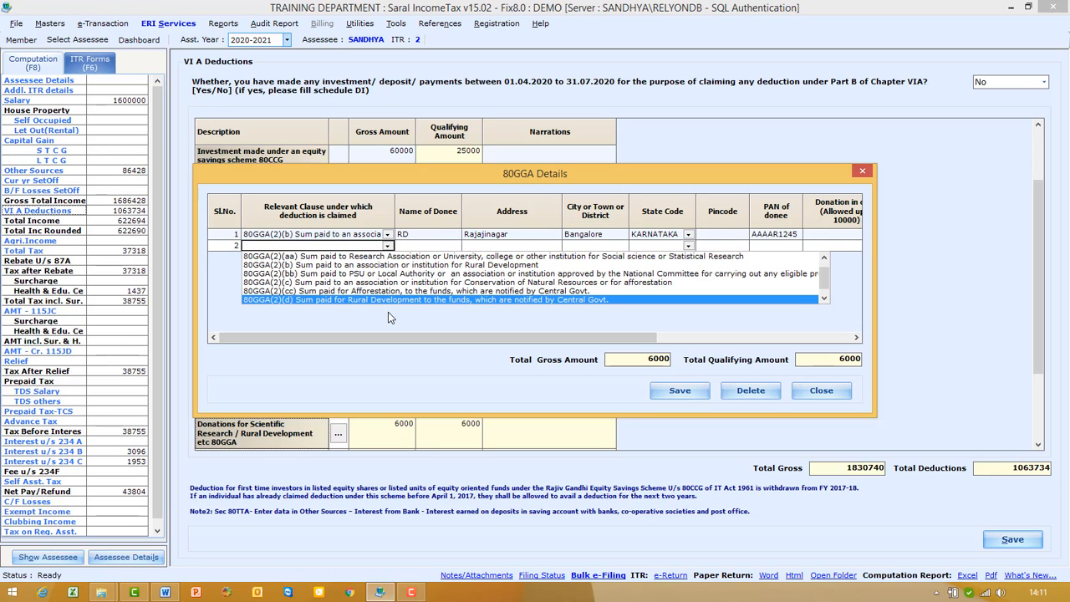
{"action": "left_click_drag", "start_coordinate": [439, 337], "coordinate": [753, 351]}
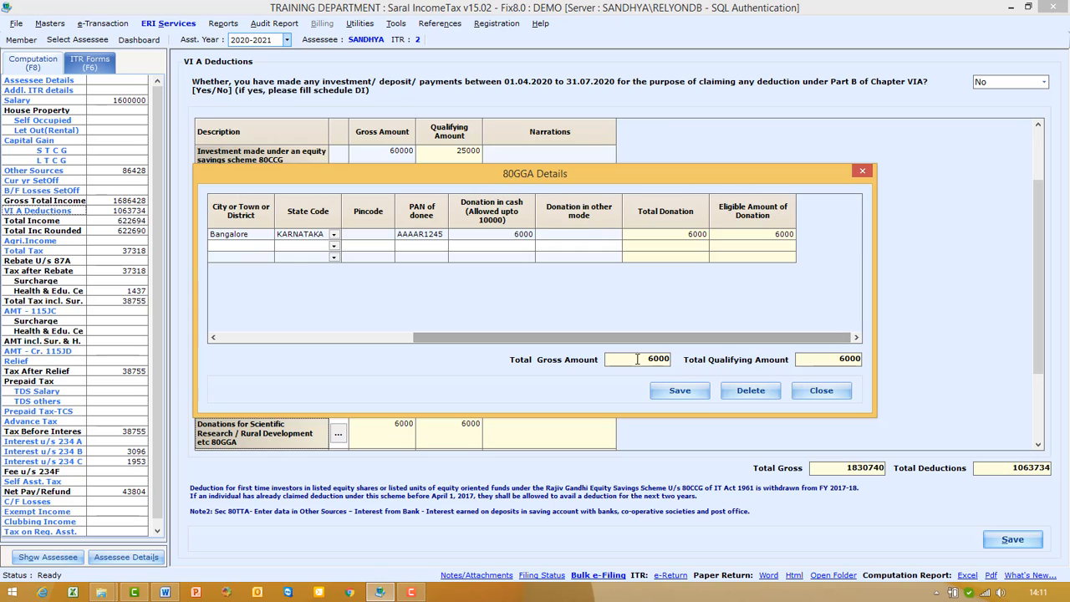
{"action": "left_click", "coordinate": [823, 392]}
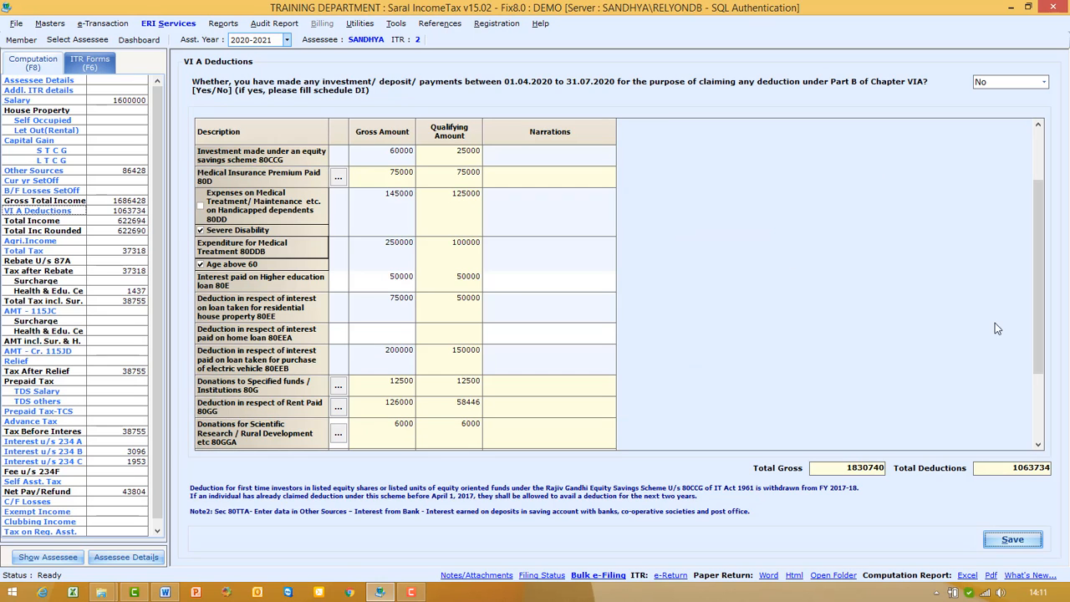
Review the 80GGC political party contribution details, including the total gross and qualifying amounts, and close them.
{"action": "left_click", "coordinate": [1040, 422]}
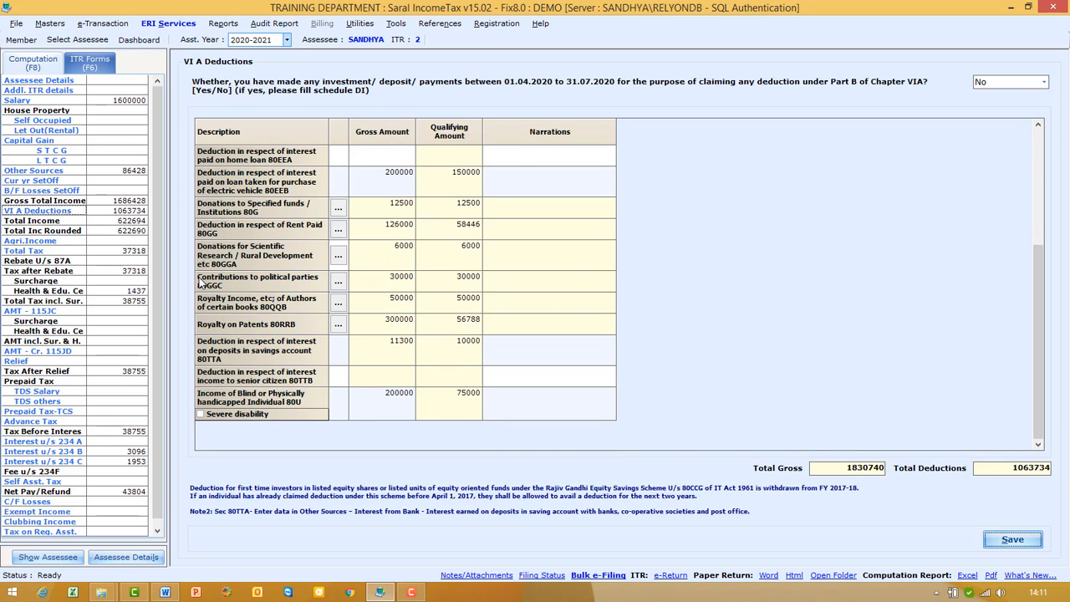
{"action": "left_click", "coordinate": [339, 284]}
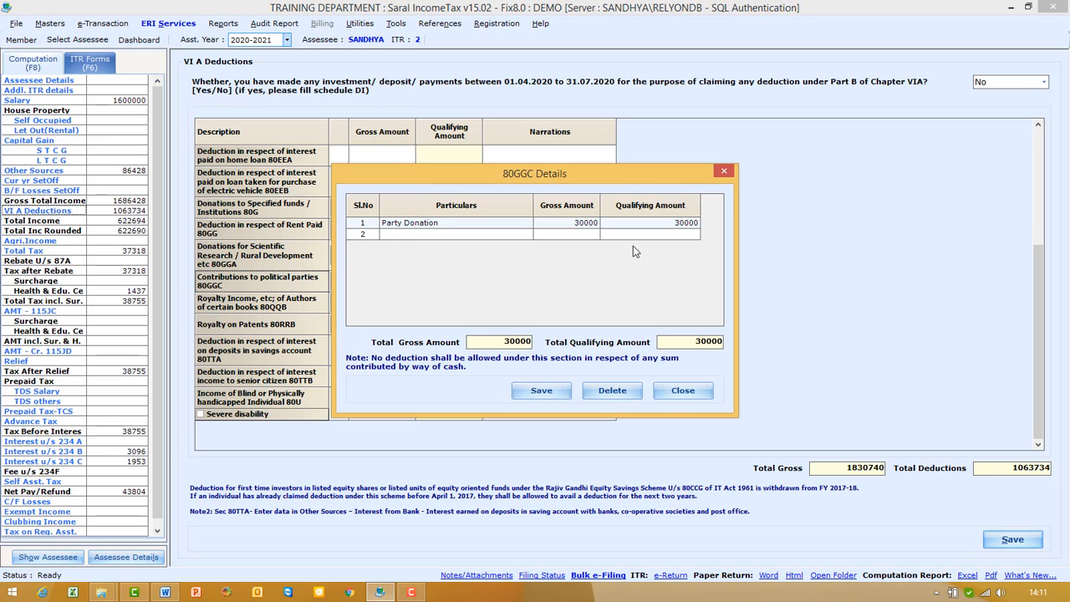
{"action": "left_click", "coordinate": [496, 342]}
{"action": "left_click", "coordinate": [689, 341]}
{"action": "left_click", "coordinate": [677, 390]}
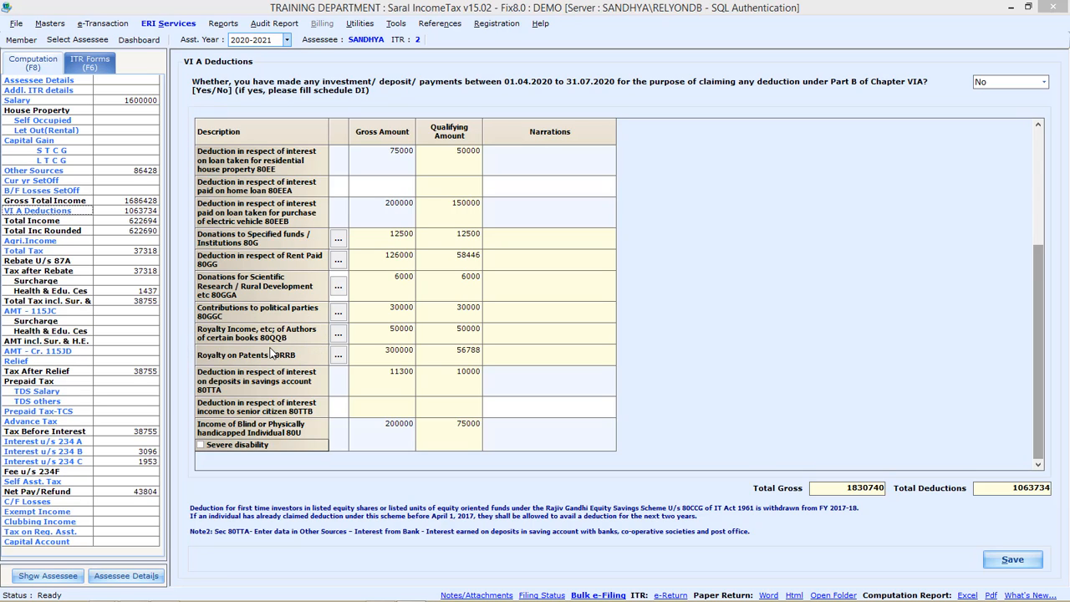
View the 80QQB book royalty details and the 80RRB patent royalty details, closing each one.
{"action": "left_click", "coordinate": [337, 332]}
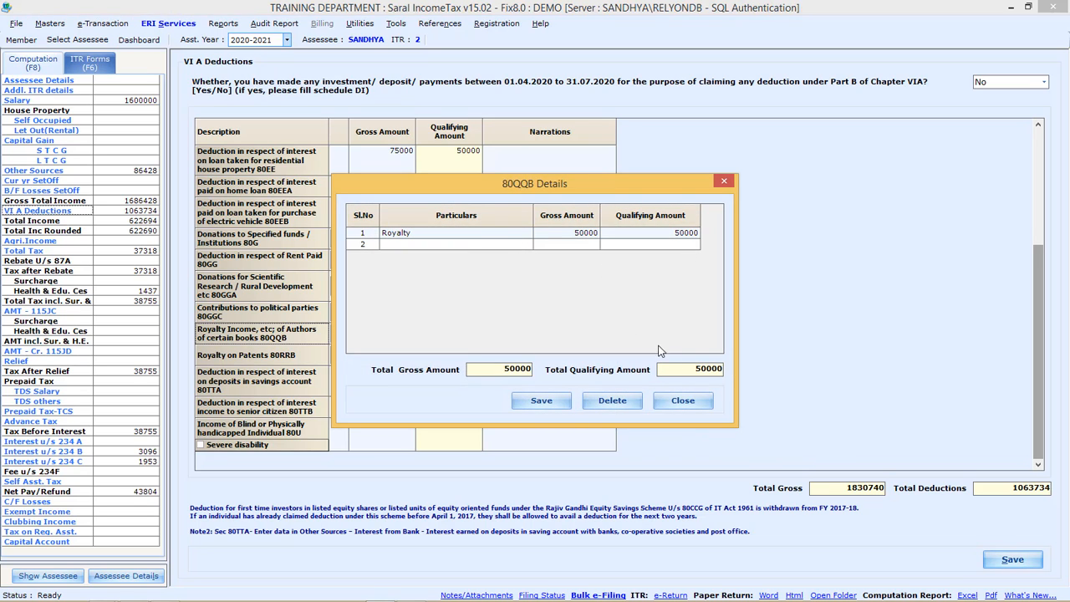
{"action": "left_click", "coordinate": [683, 401]}
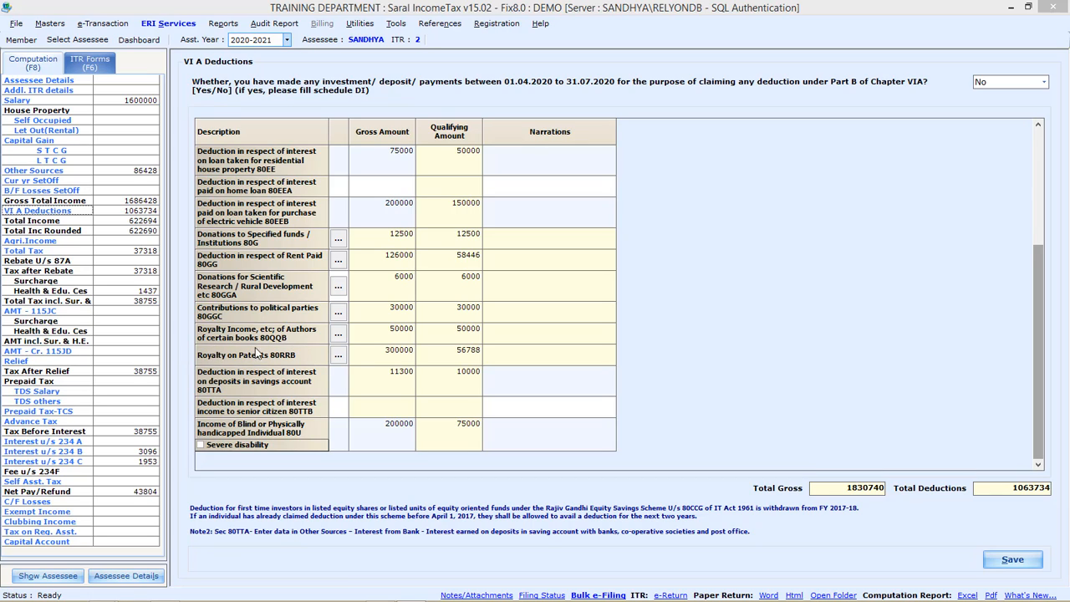
{"action": "left_click", "coordinate": [337, 355]}
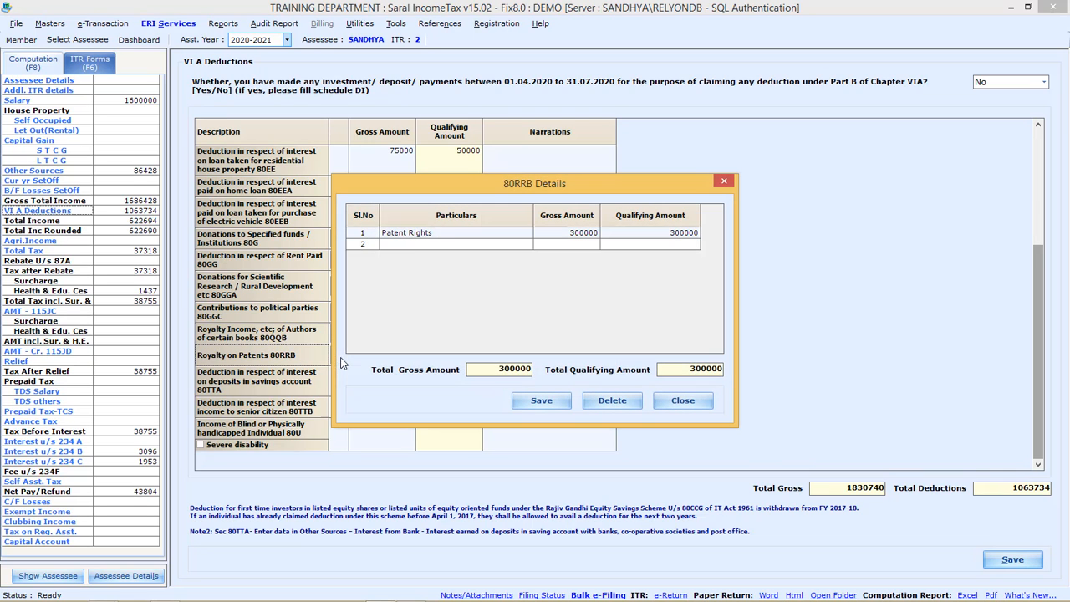
{"action": "left_click", "coordinate": [680, 406]}
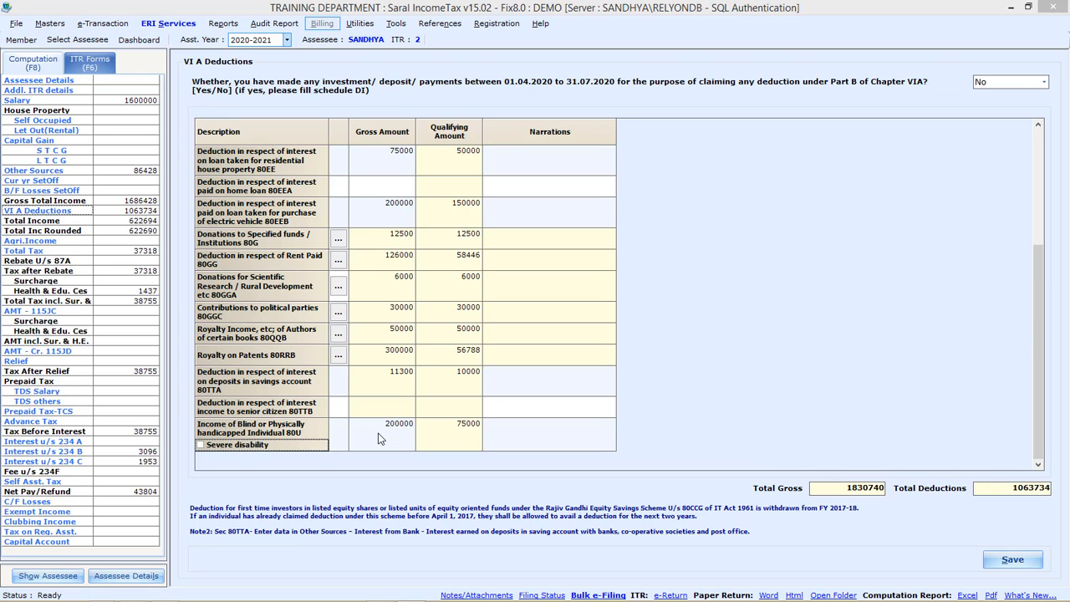
Mark the 80U deduction as Severe disability, save the VI A deductions, and check their total in the computation summary.
{"action": "left_click", "coordinate": [201, 446]}
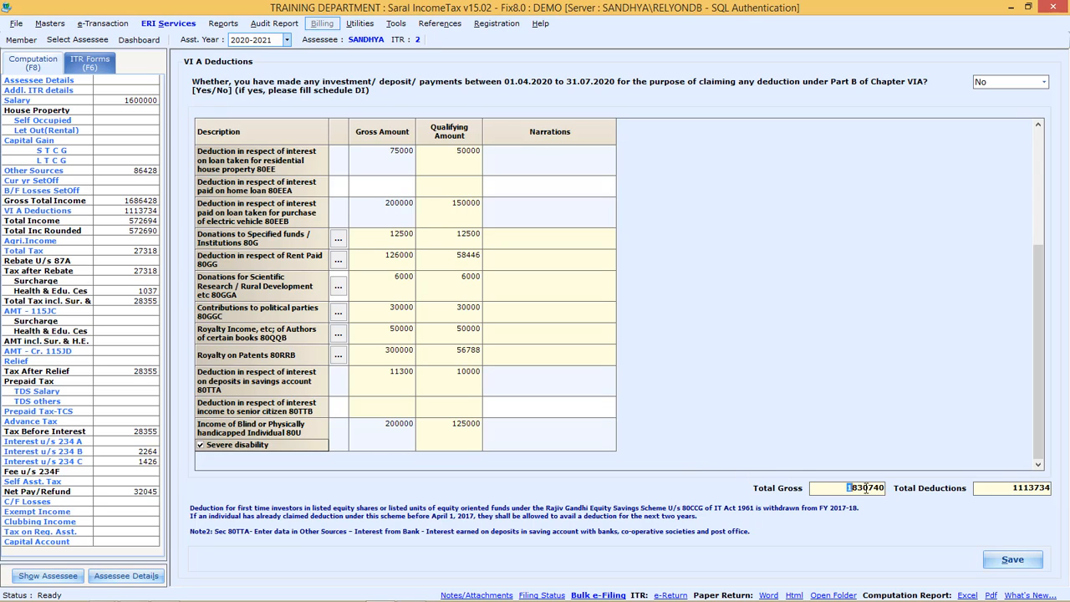
{"action": "left_click", "coordinate": [828, 489]}
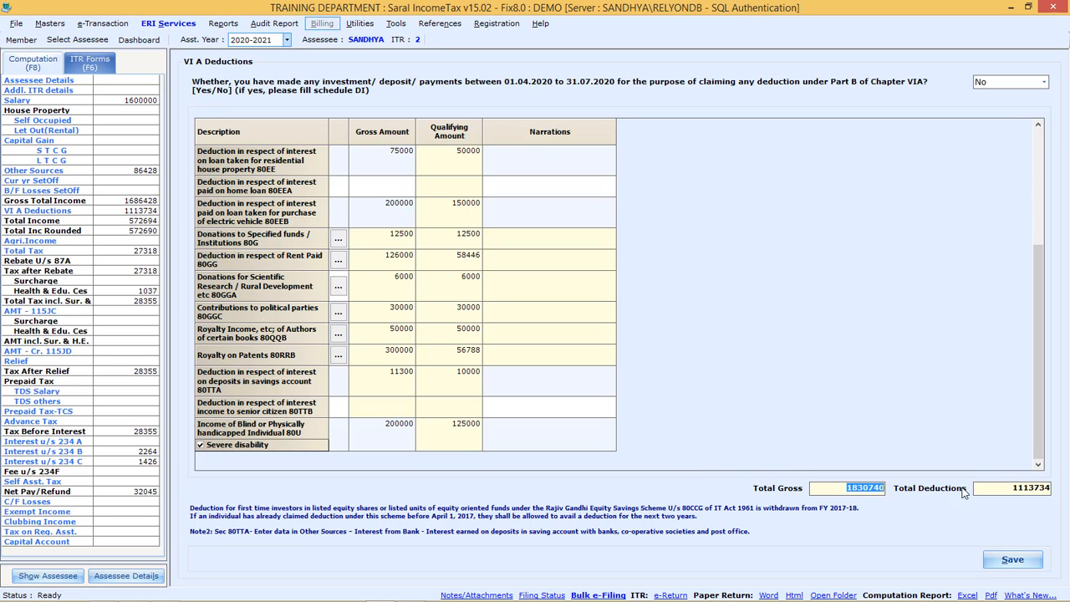
{"action": "left_click", "coordinate": [1013, 559]}
{"action": "key", "text": "Return"}
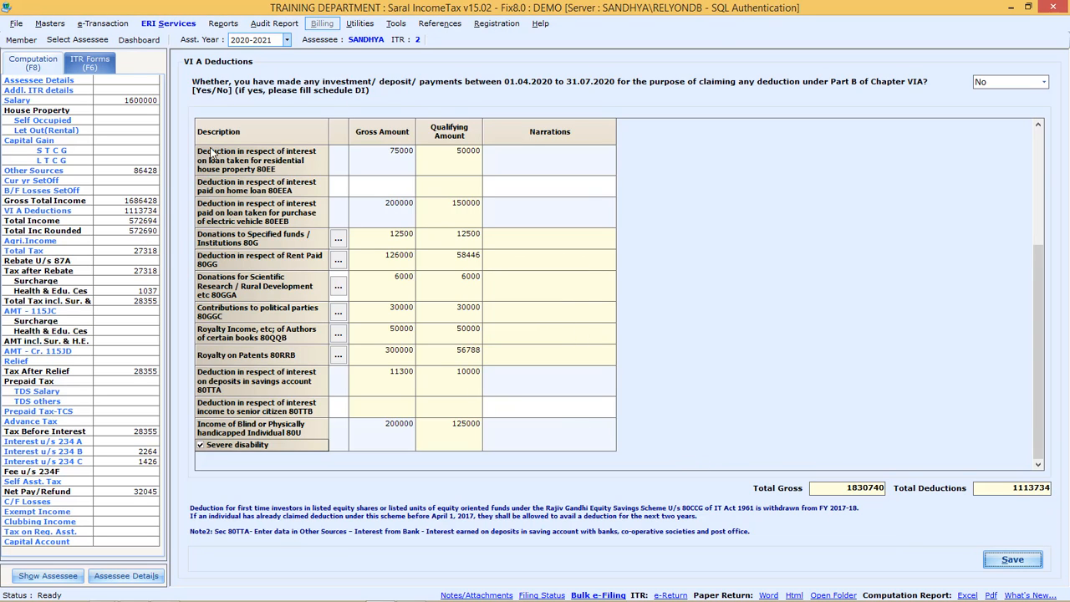
{"action": "left_click", "coordinate": [102, 212]}
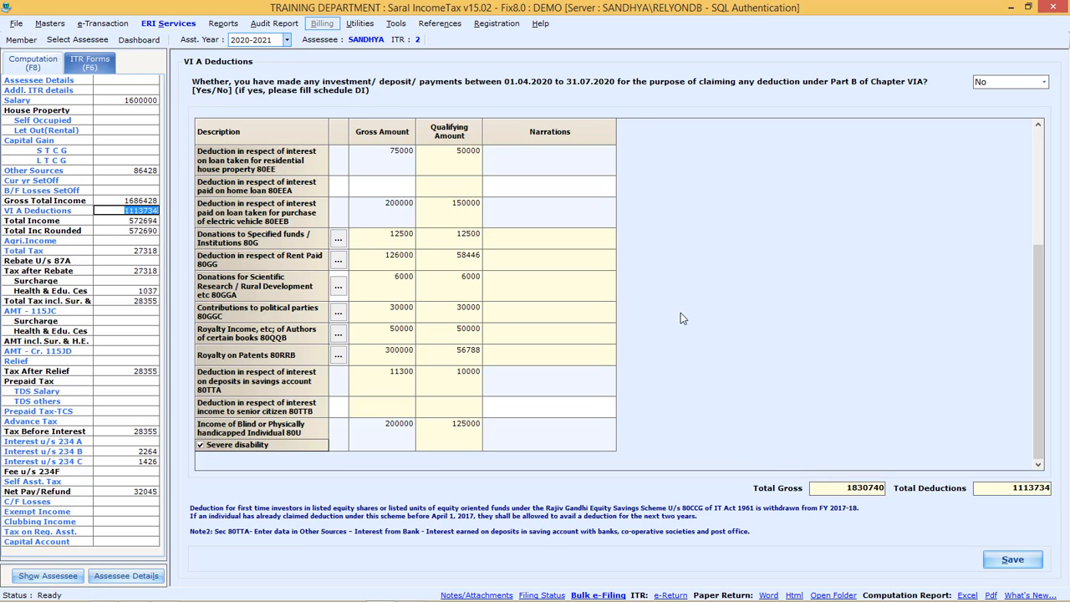